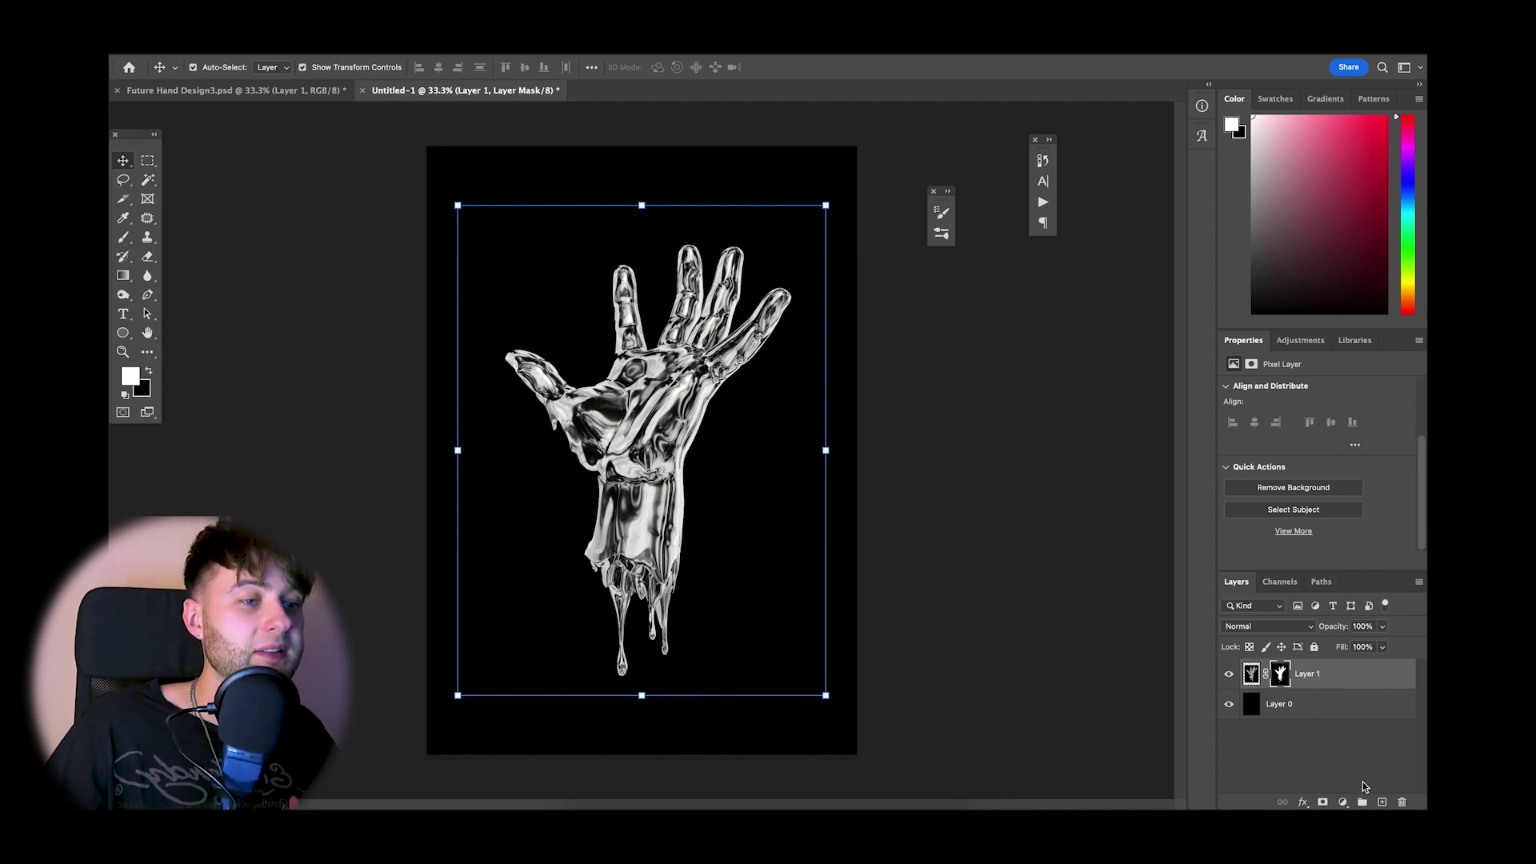
# - Paint soft #45CFDB cyan over the hand on a new empty layer
pyautogui.click(1383, 801)
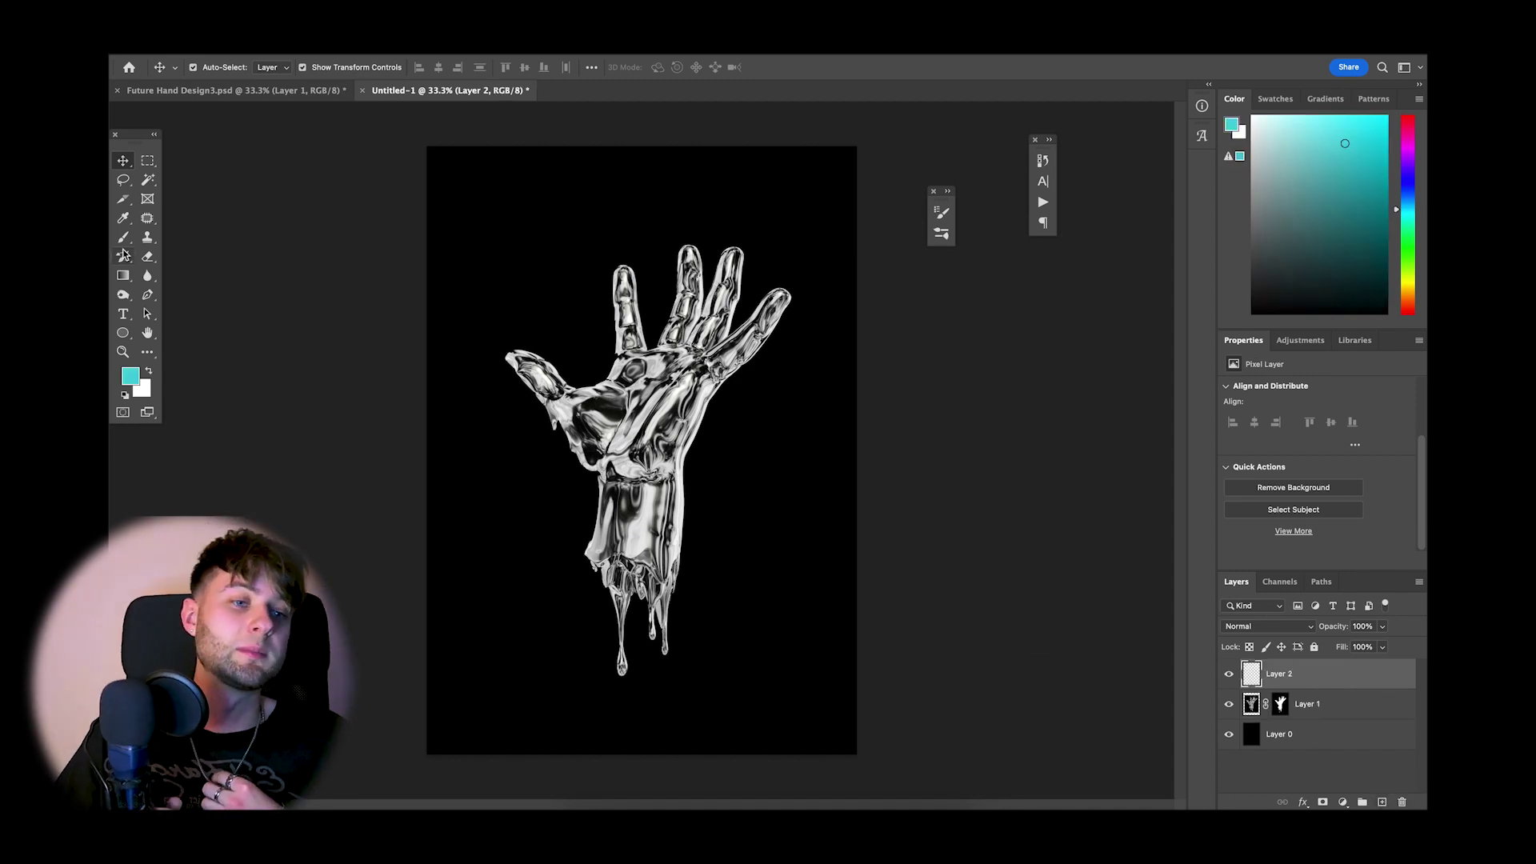
pyautogui.click(124, 255)
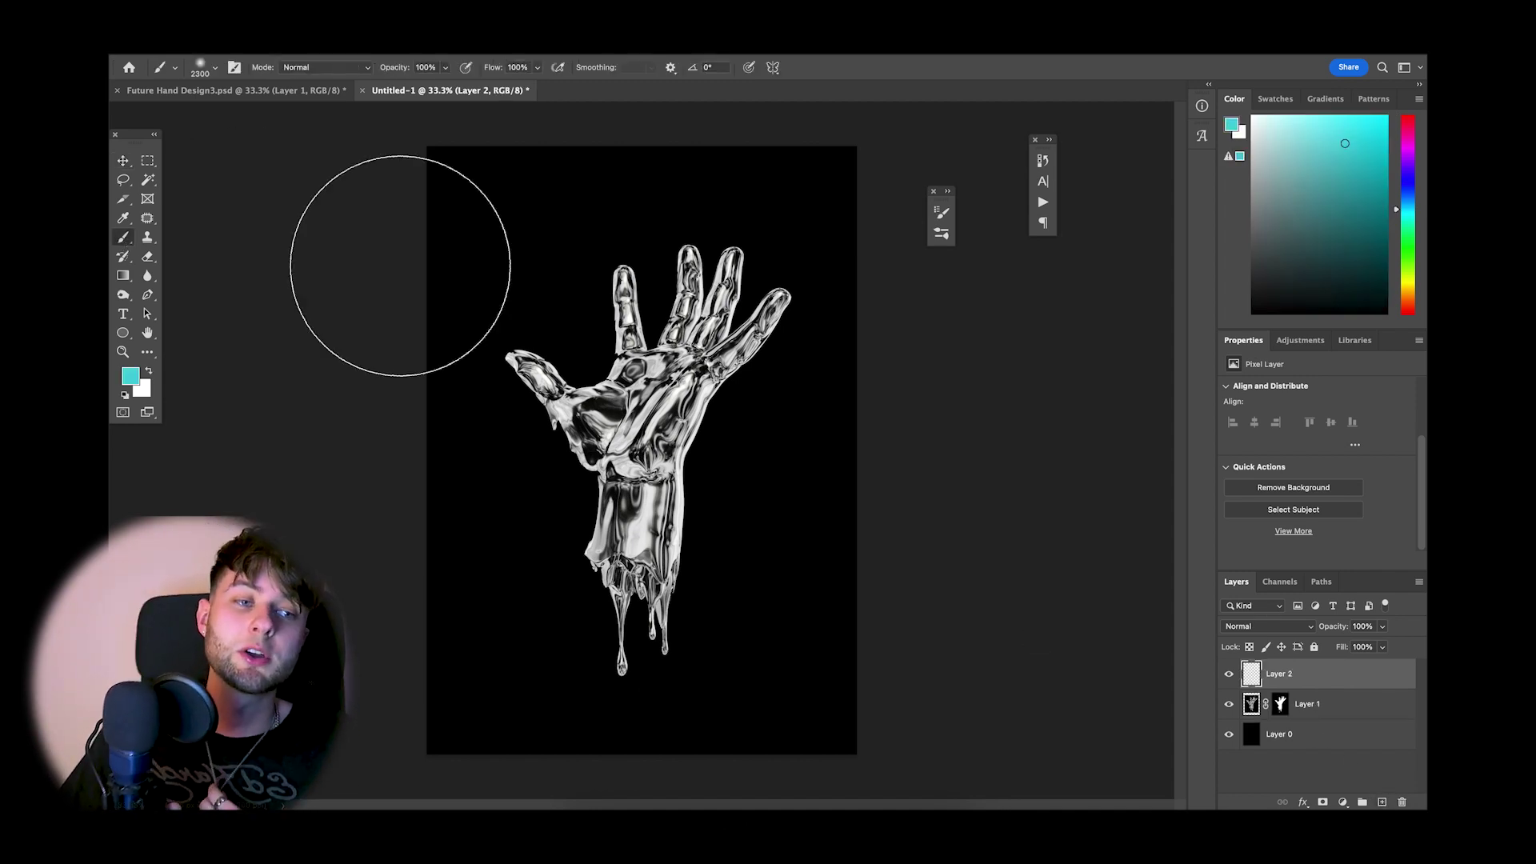
pyautogui.click(130, 376)
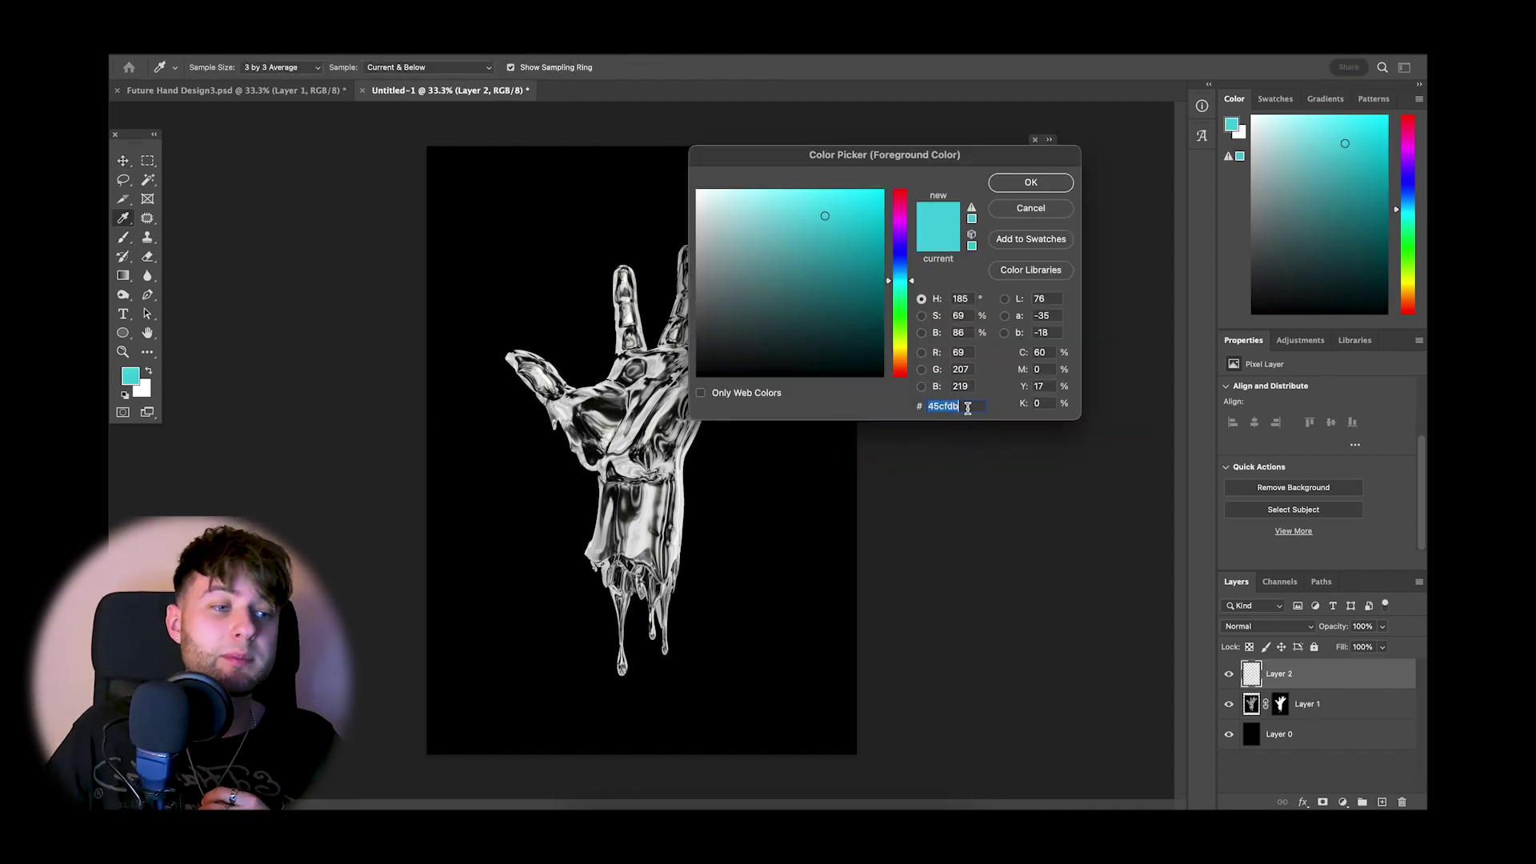
pyautogui.click(1059, 208)
pyautogui.moveTo(675, 296); pyautogui.dragTo(640, 336)
pyautogui.moveTo(621, 518); pyautogui.dragTo(624, 583)
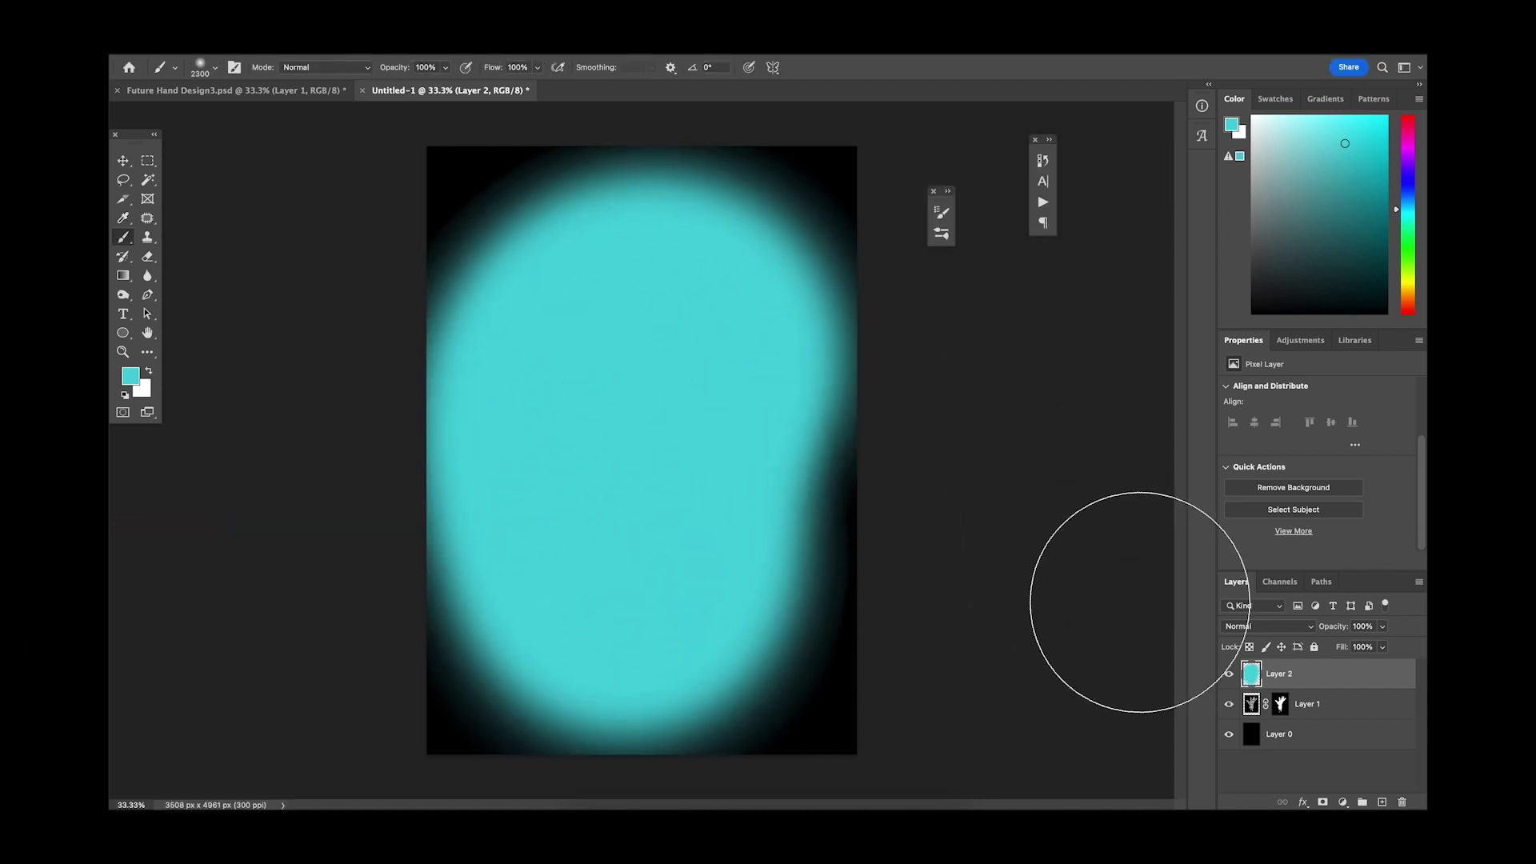
# - Set the cyan paint layer to Overlay and draw a large circle around the hand
pyautogui.click(1269, 627)
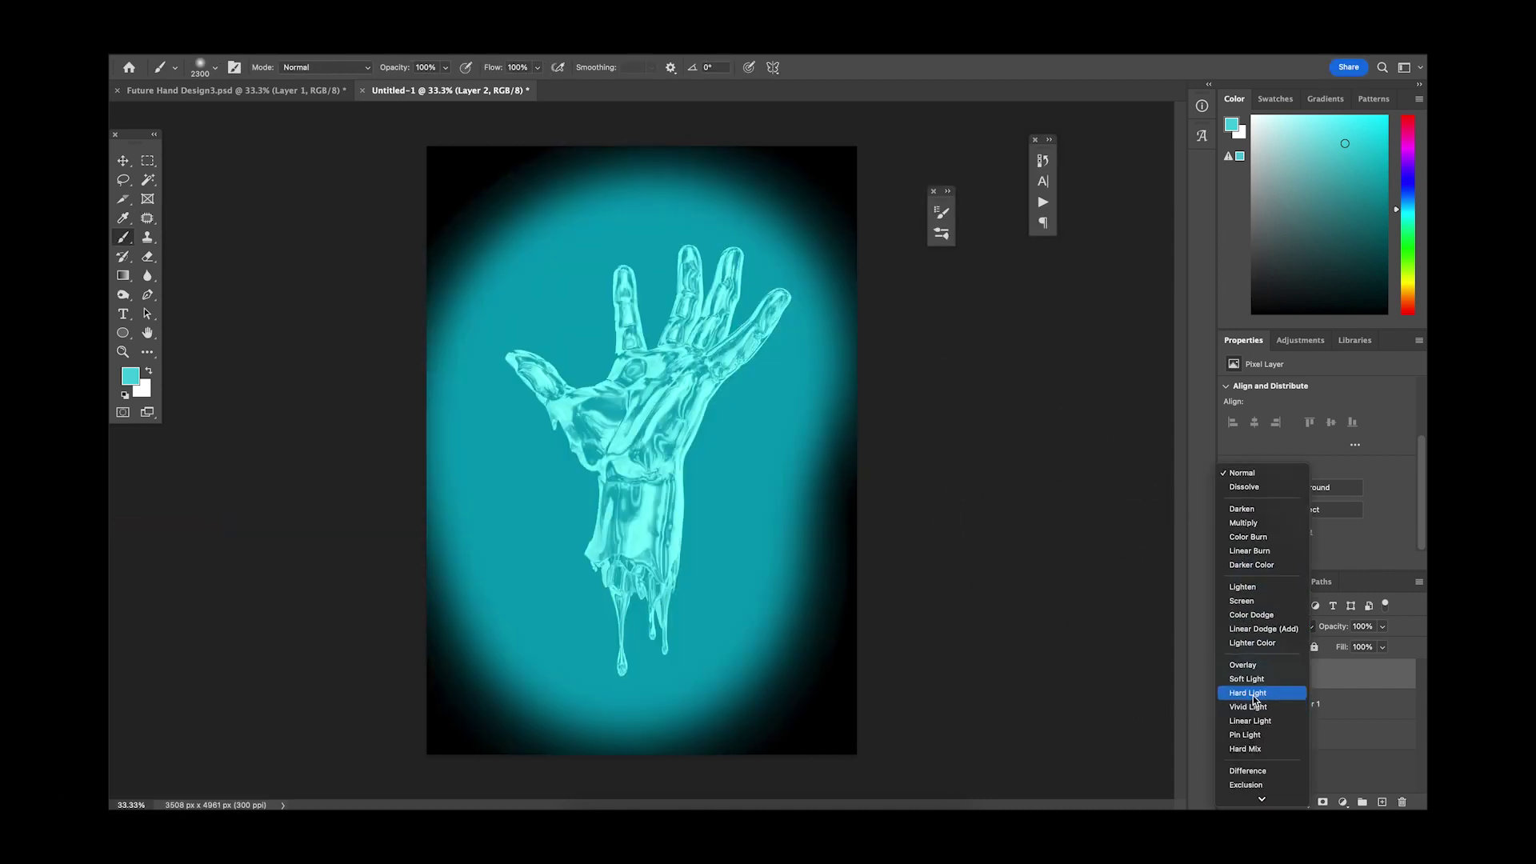
pyautogui.click(1257, 666)
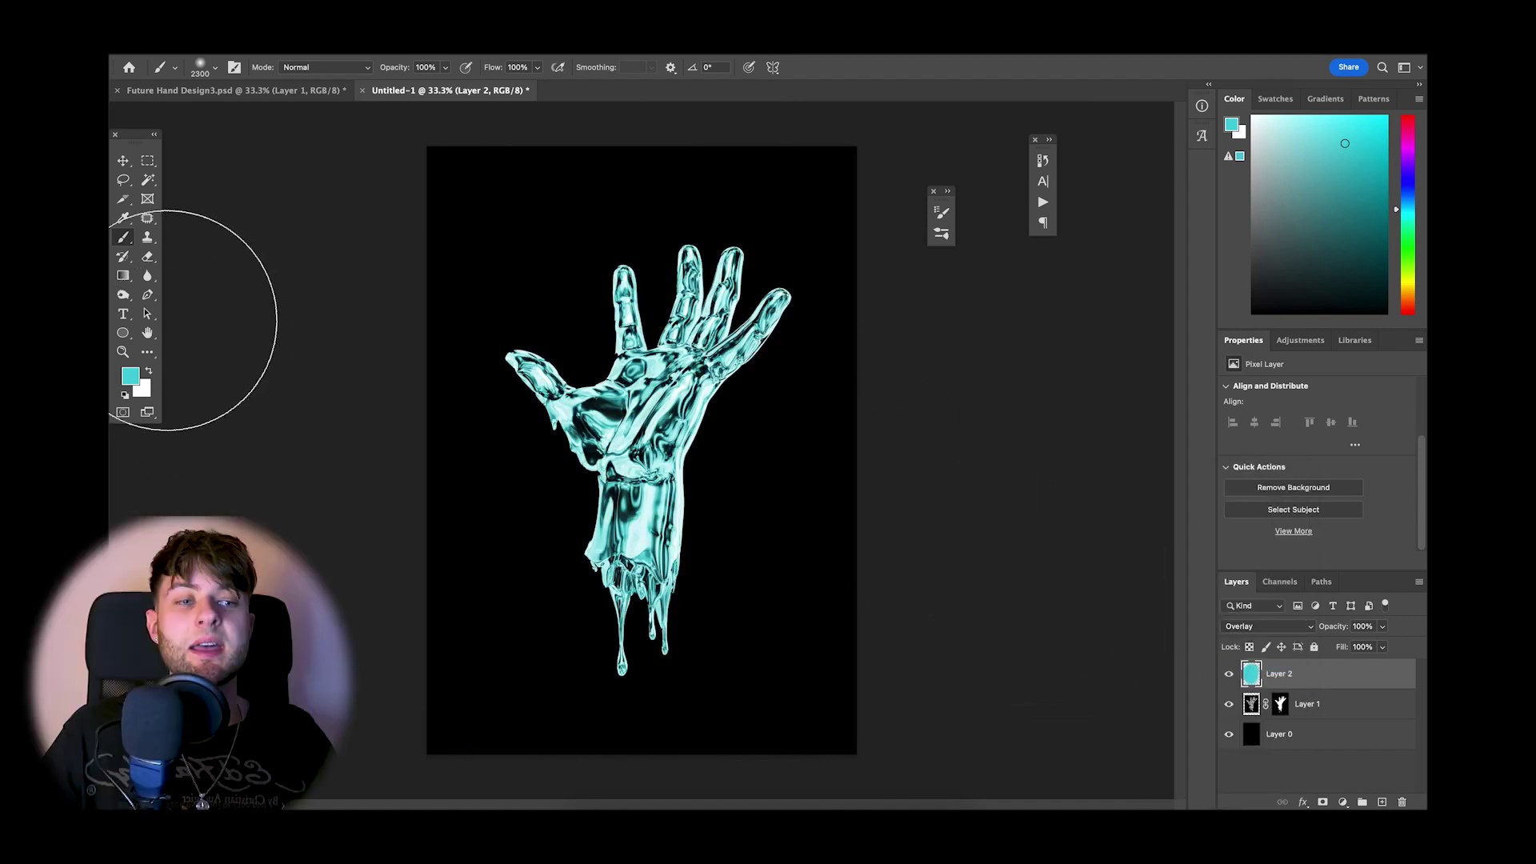
pyautogui.click(128, 333)
pyautogui.moveTo(504, 292); pyautogui.dragTo(810, 598)
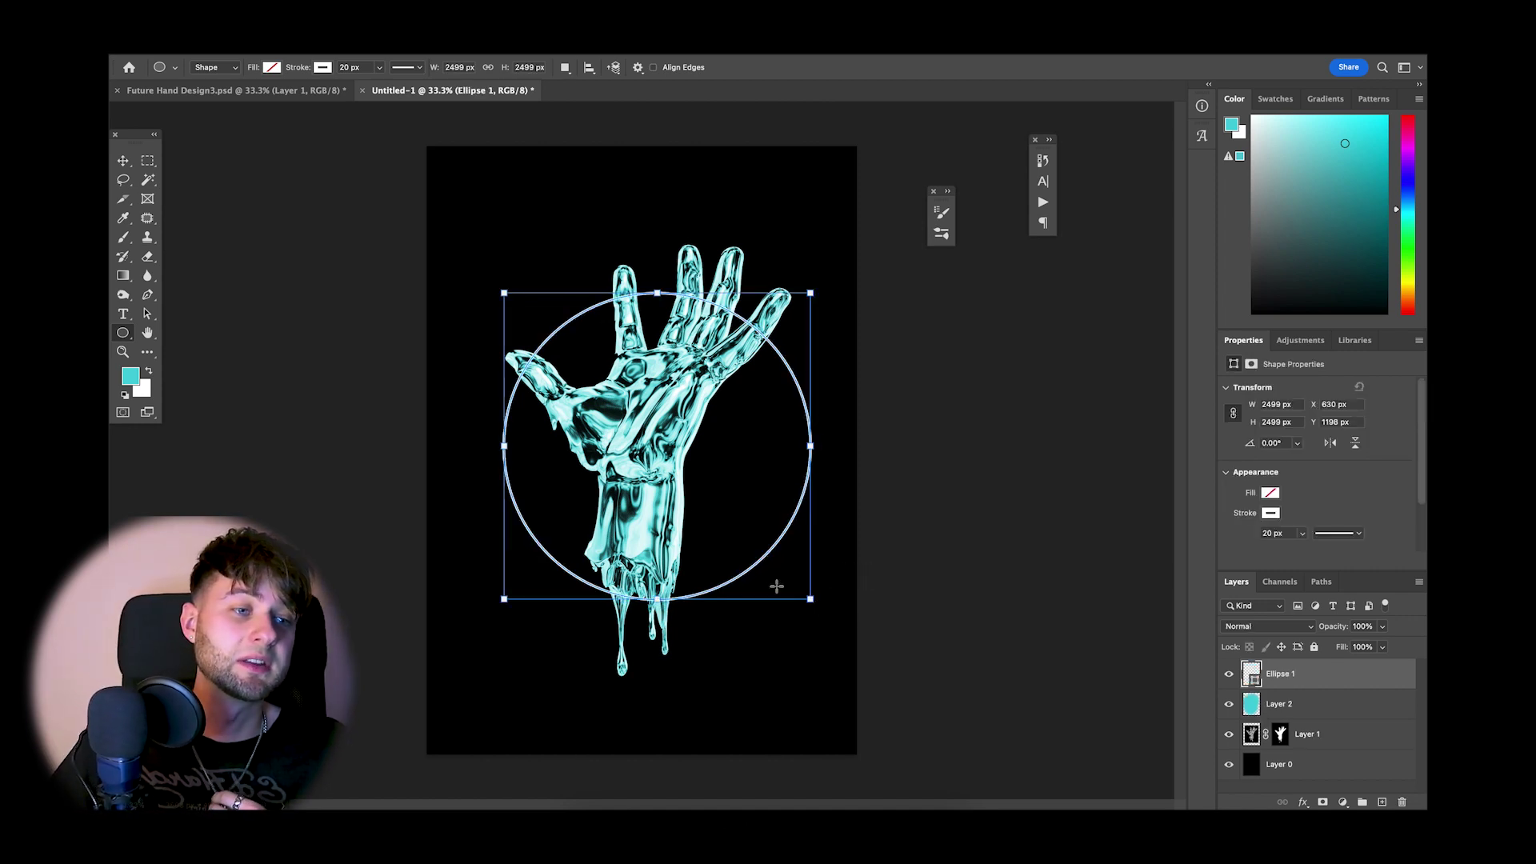
# - Give the ellipse a white fill and a 0 px stroke
pyautogui.click(272, 68)
pyautogui.click(194, 144)
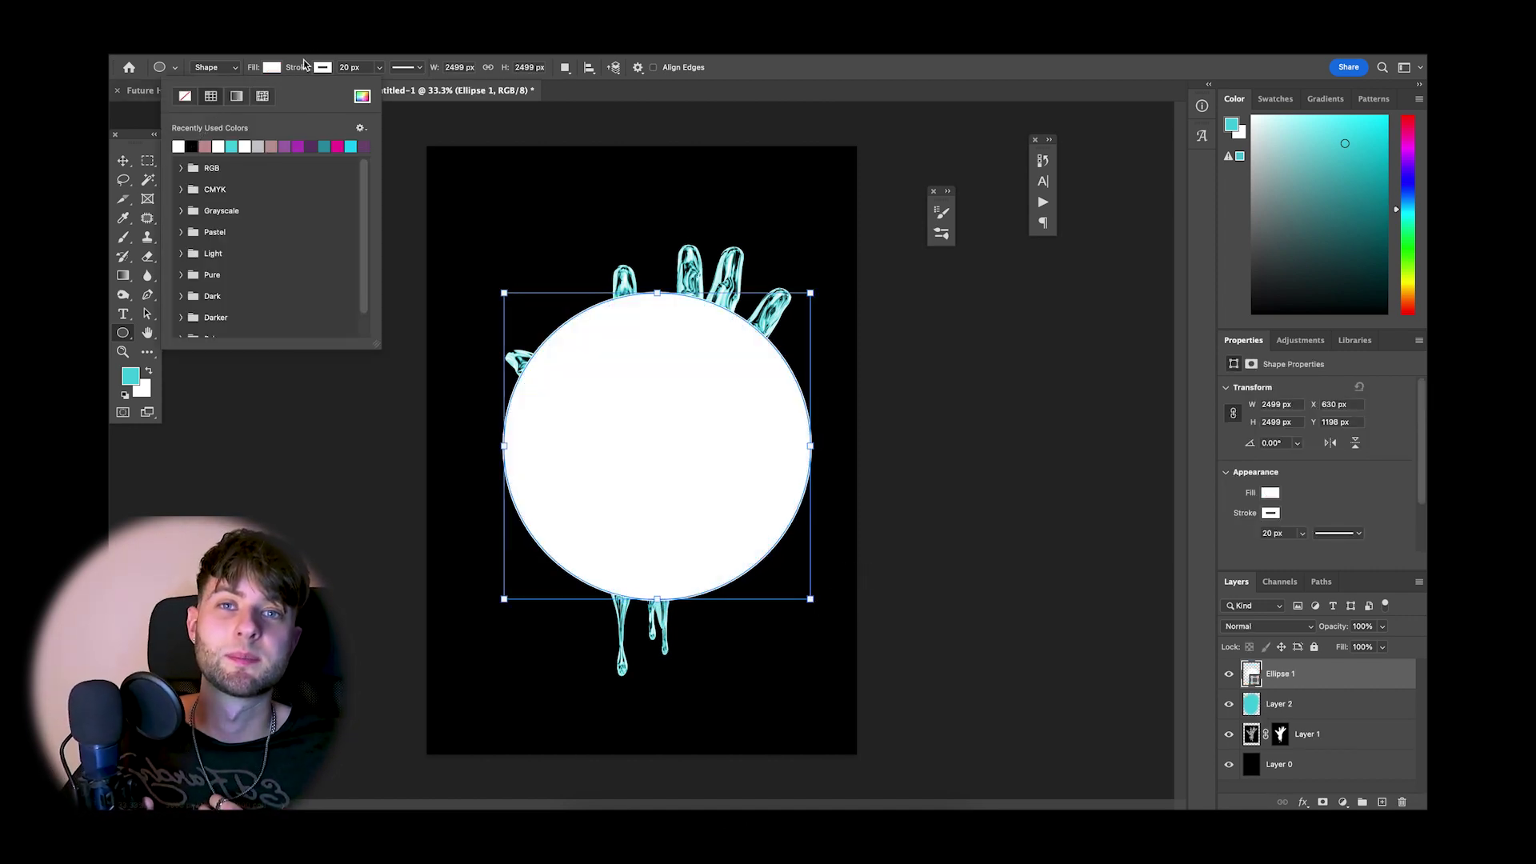
pyautogui.moveTo(304, 65); pyautogui.dragTo(179, 77)
# - Send the white circle below the hand layer and centre it horizontally
pyautogui.click(124, 164)
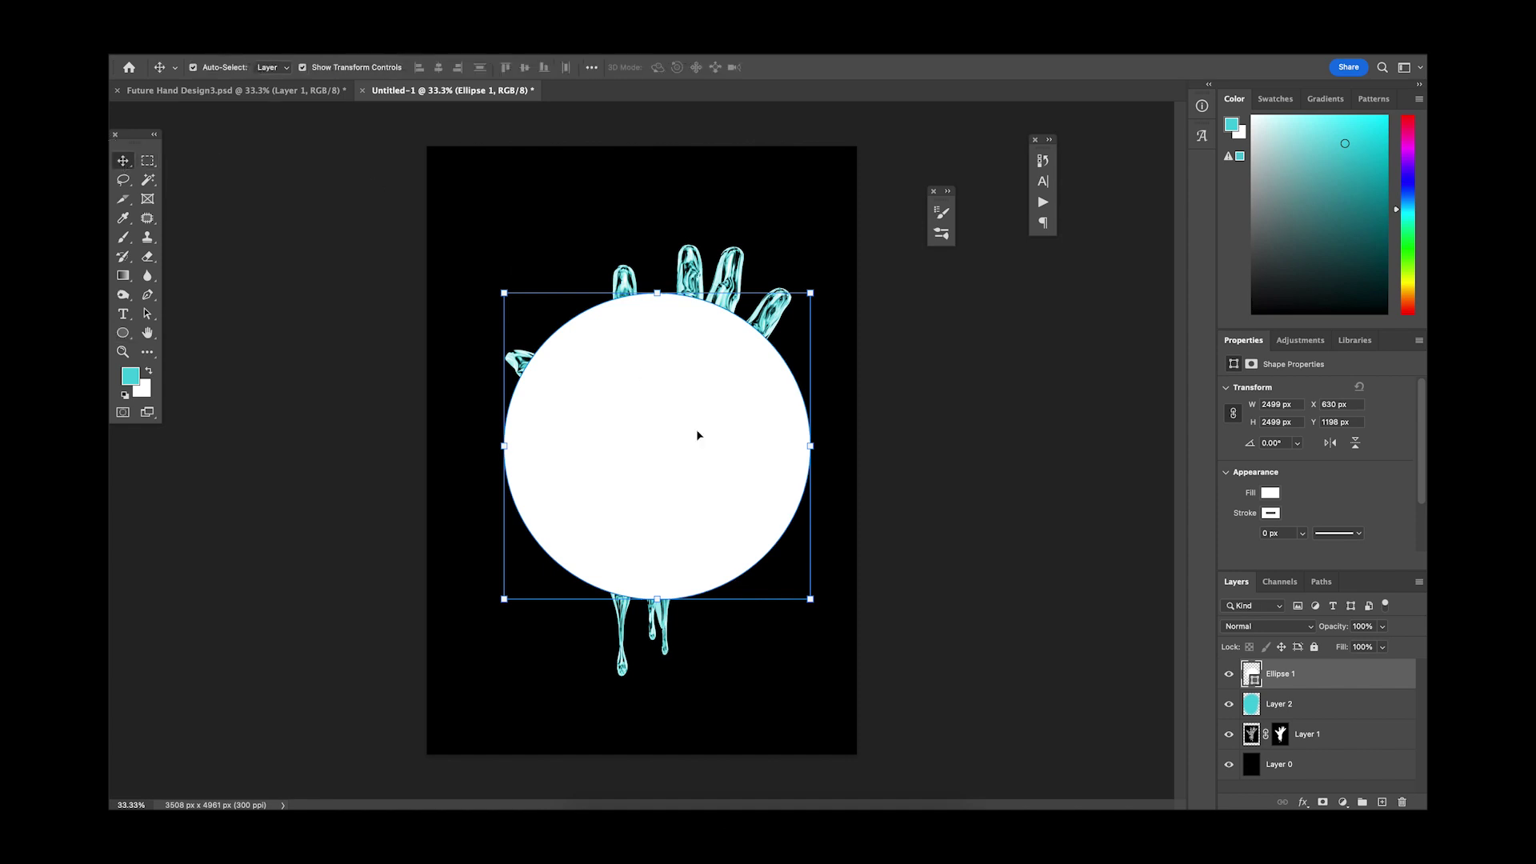
pyautogui.moveTo(696, 429)
pyautogui.mouseDown()
pyautogui.moveTo(699, 415)
pyautogui.moveTo(703, 439)
pyautogui.mouseUp()
pyautogui.hotkey('ctrl', '[')
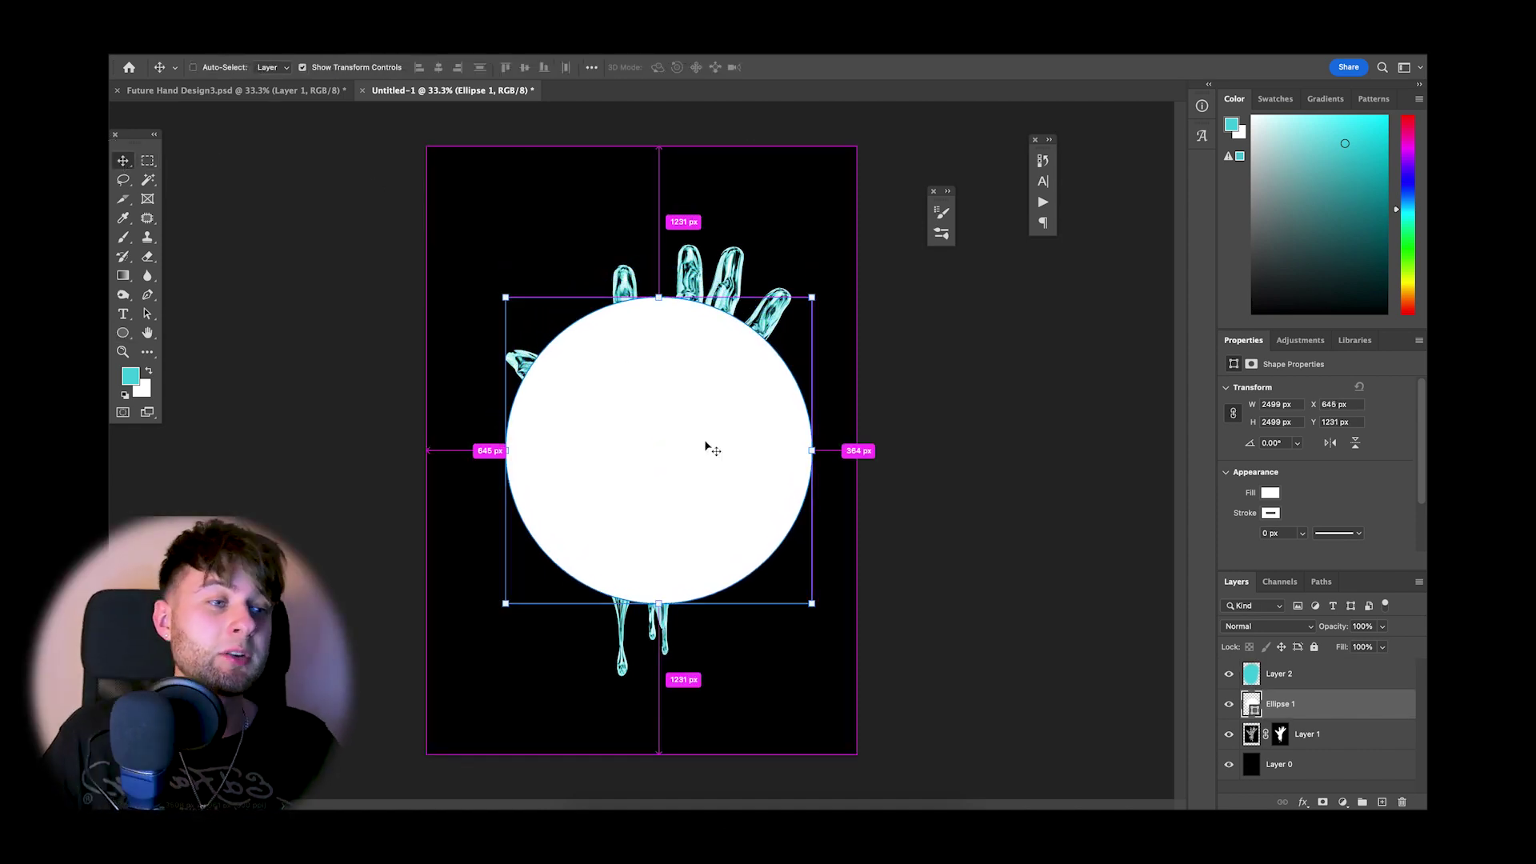
pyautogui.hotkey('ctrl', '[')
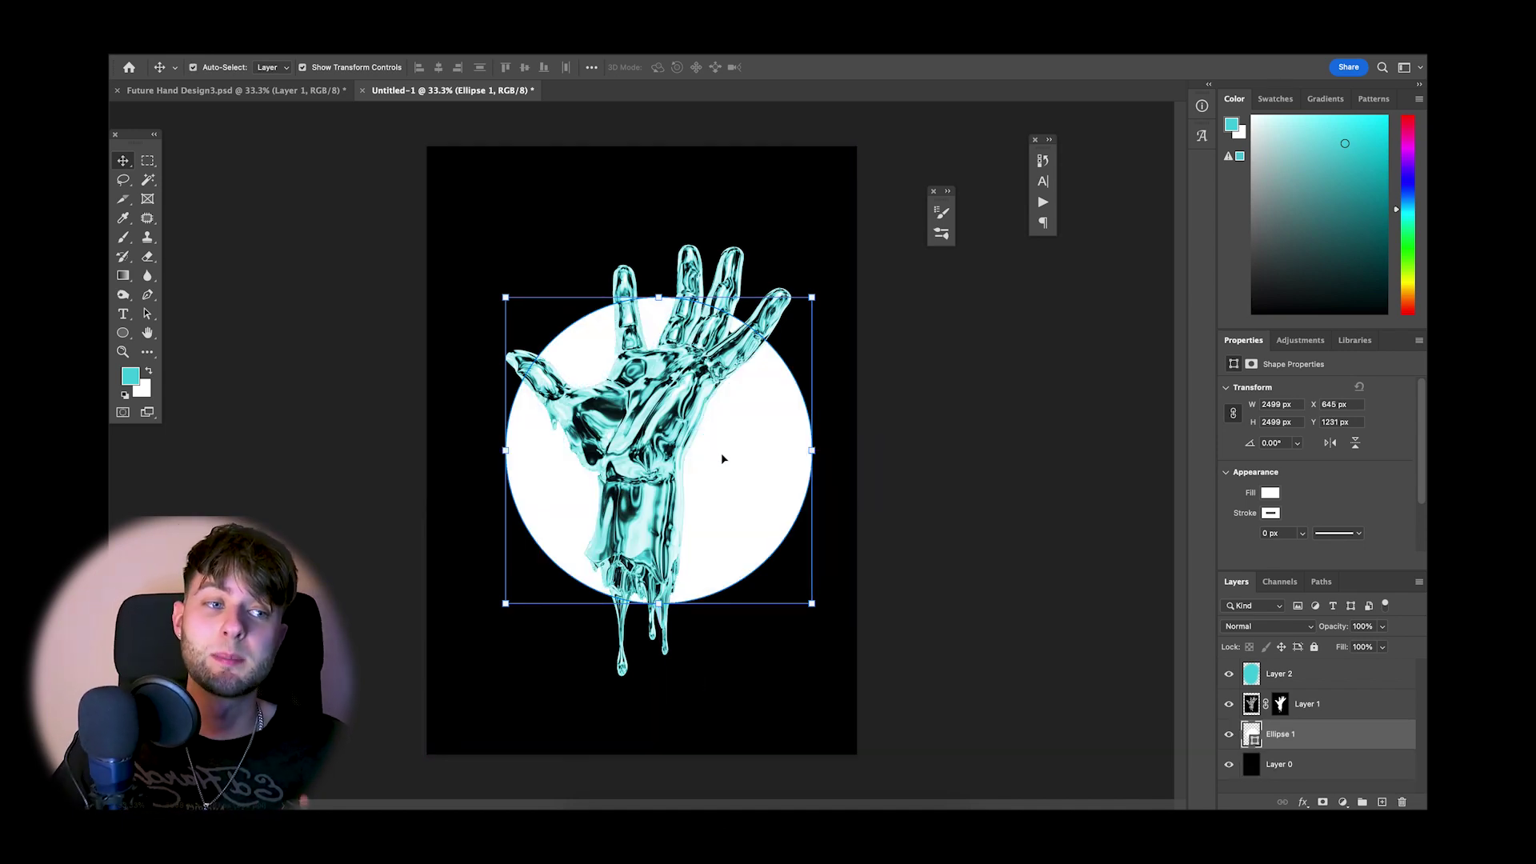
pyautogui.moveTo(723, 459); pyautogui.dragTo(708, 458)
# - Scale the circle down to 92% of its size
pyautogui.click(707, 452)
pyautogui.click(844, 500)
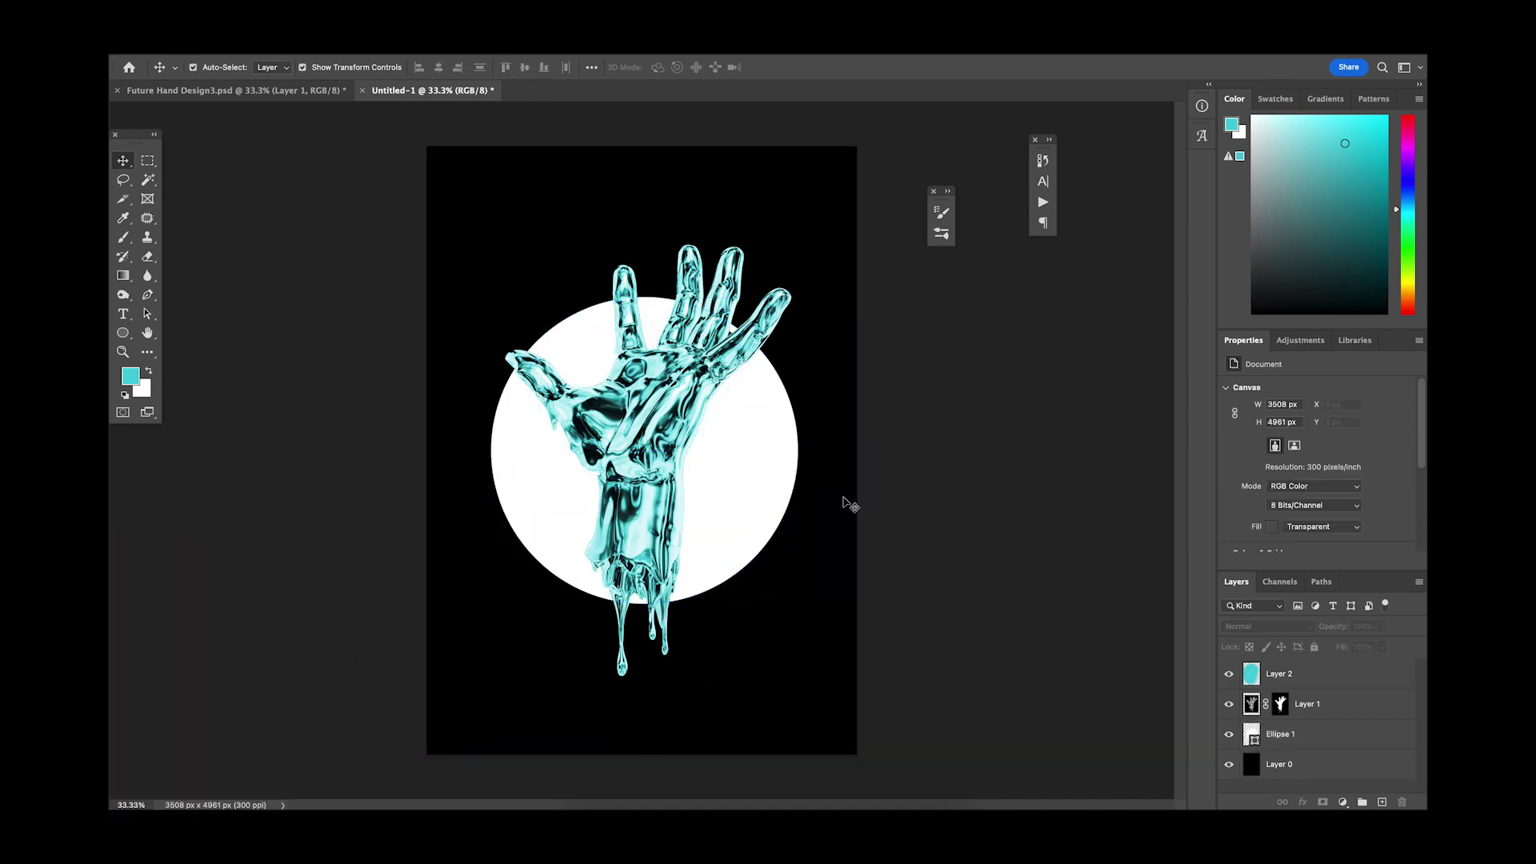
pyautogui.click(776, 501)
pyautogui.click(1319, 734)
pyautogui.moveTo(644, 606); pyautogui.dragTo(644, 576)
pyautogui.click(854, 67)
pyautogui.click(934, 382)
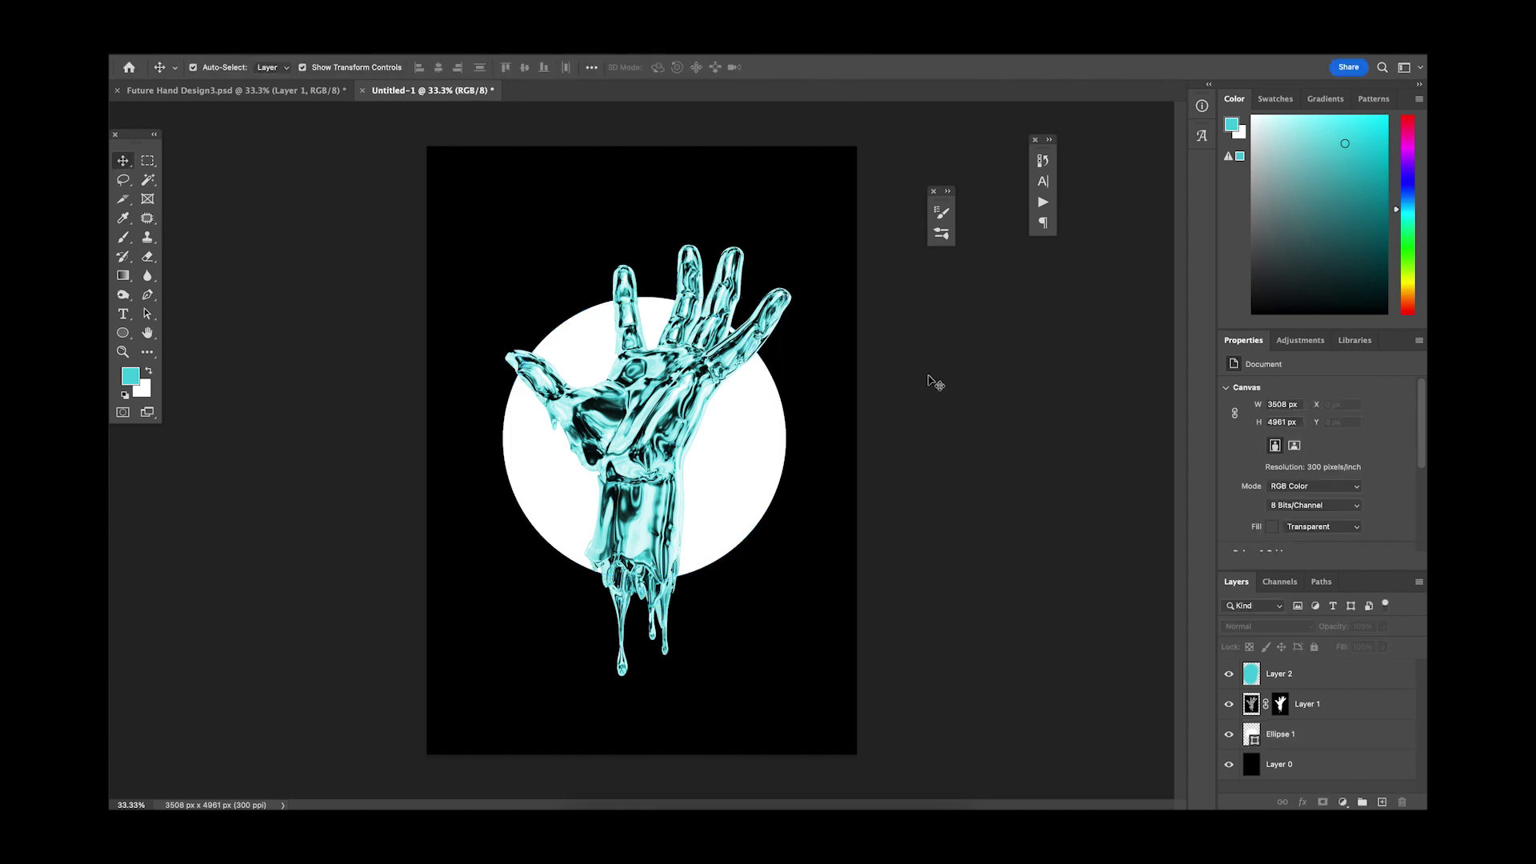
# - Apply a white Outer Glow, #BC9793 Color Overlay and pink 188 px Inner Glow to Ellipse 1
pyautogui.doubleClick(1324, 736)
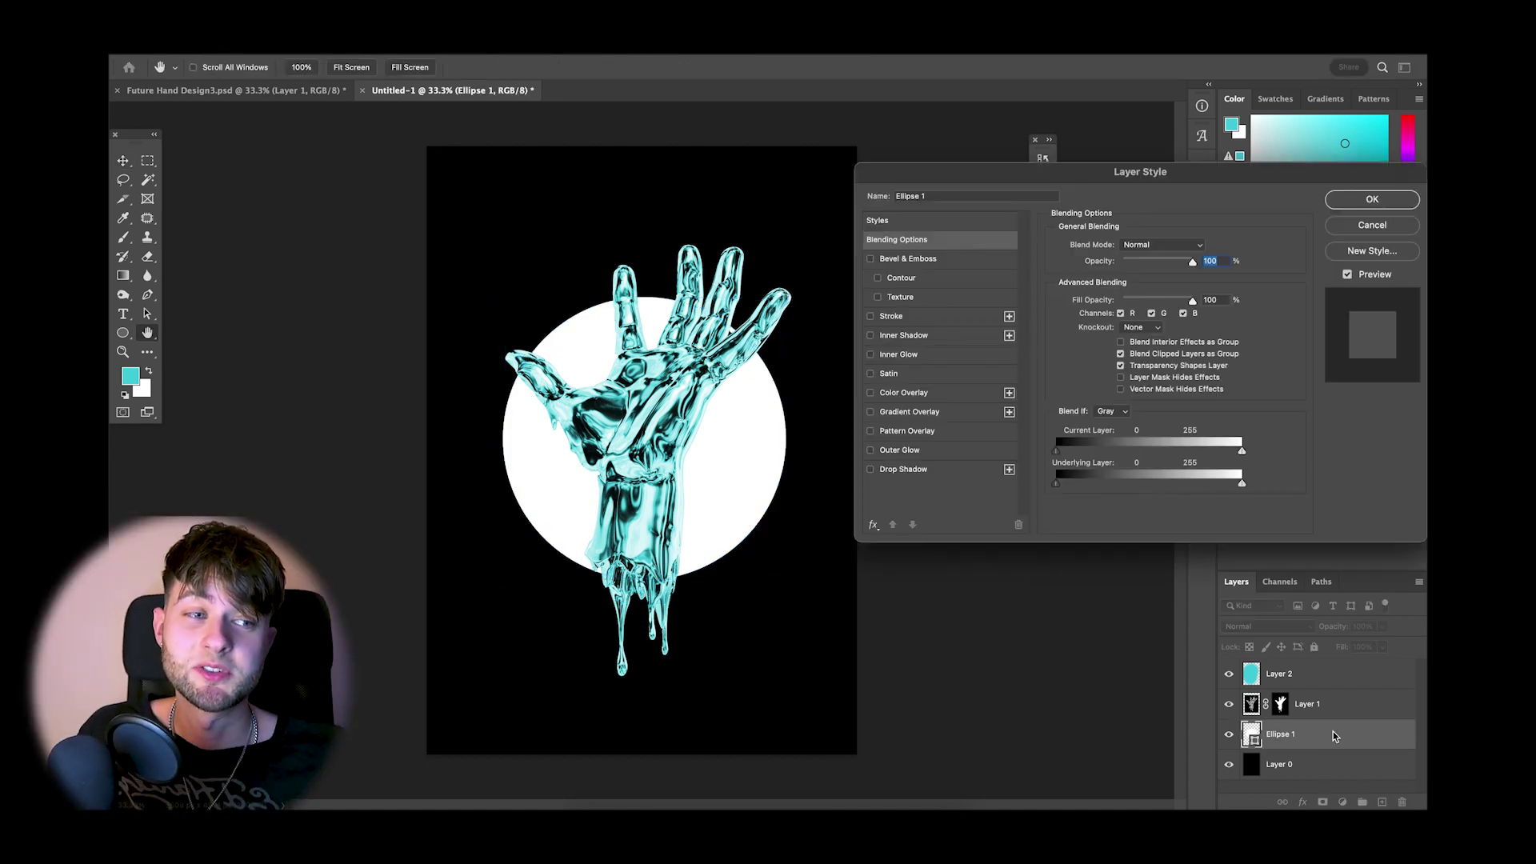
pyautogui.click(899, 450)
pyautogui.click(1085, 299)
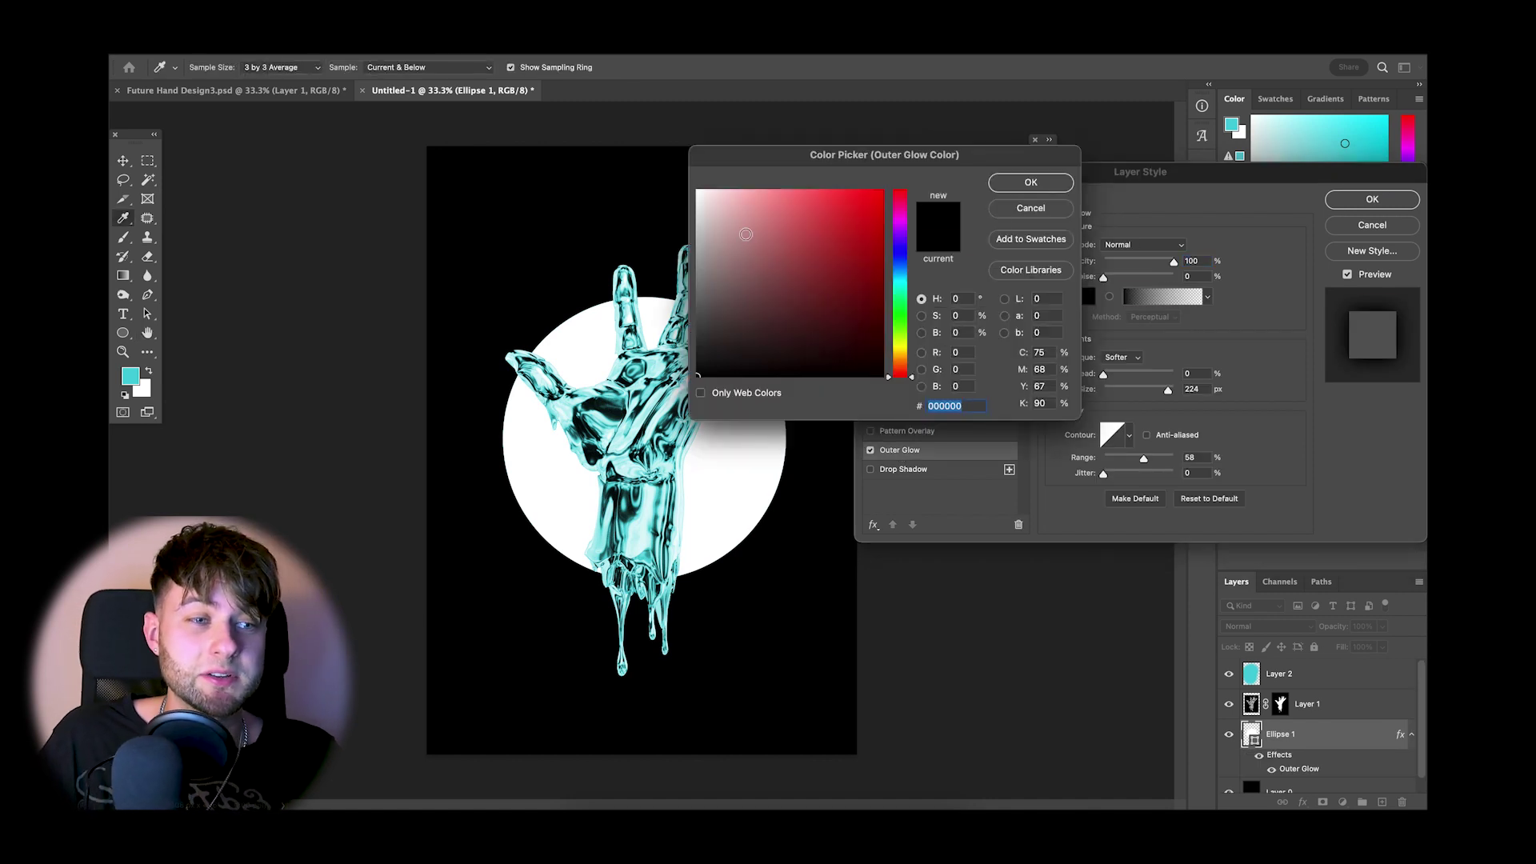
pyautogui.click(698, 192)
pyautogui.click(1018, 185)
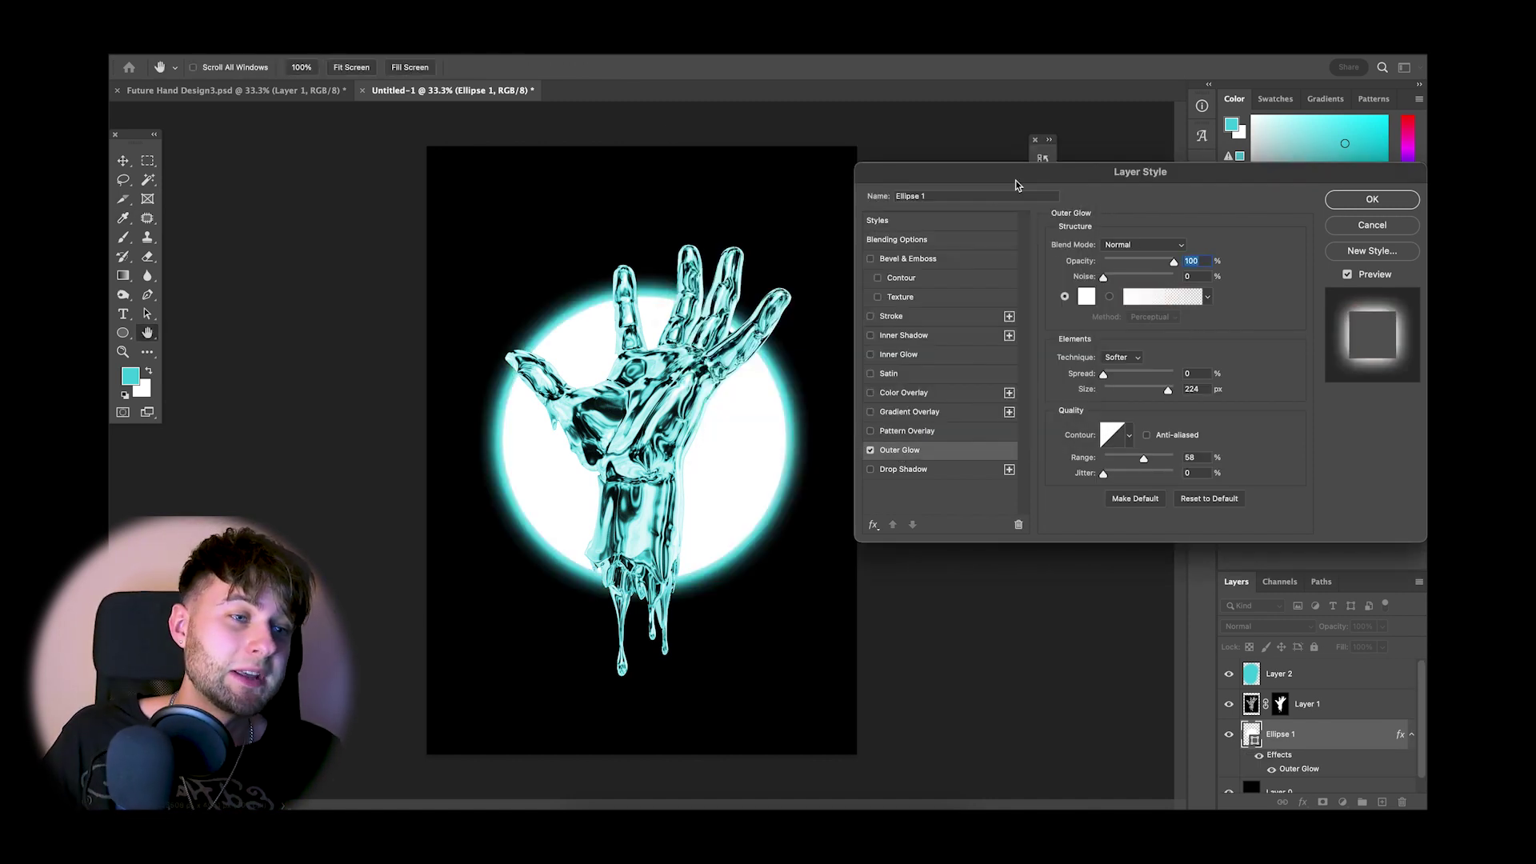
pyautogui.click(904, 393)
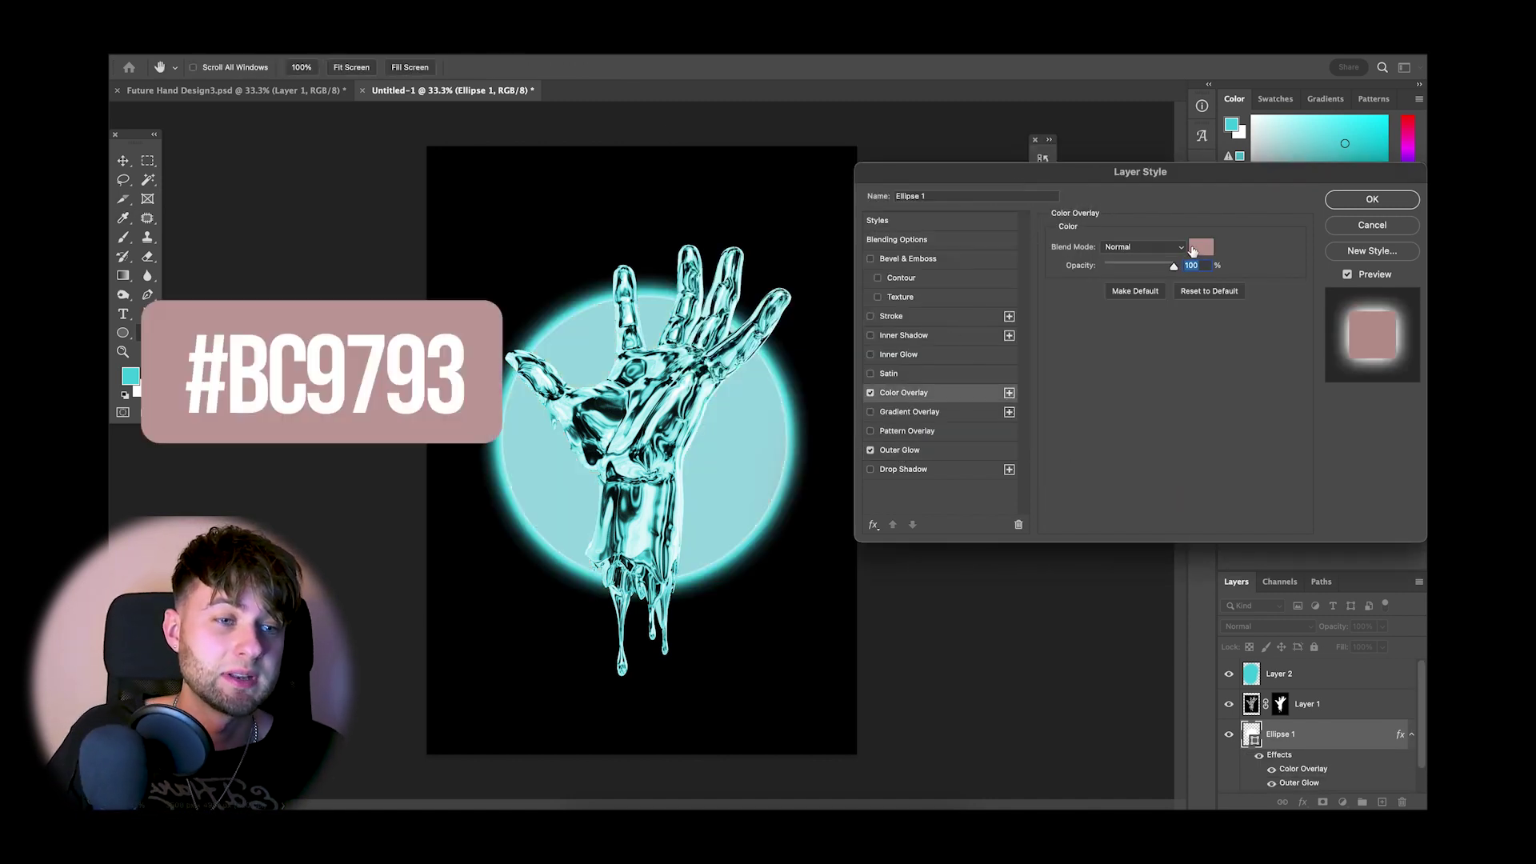
pyautogui.click(906, 356)
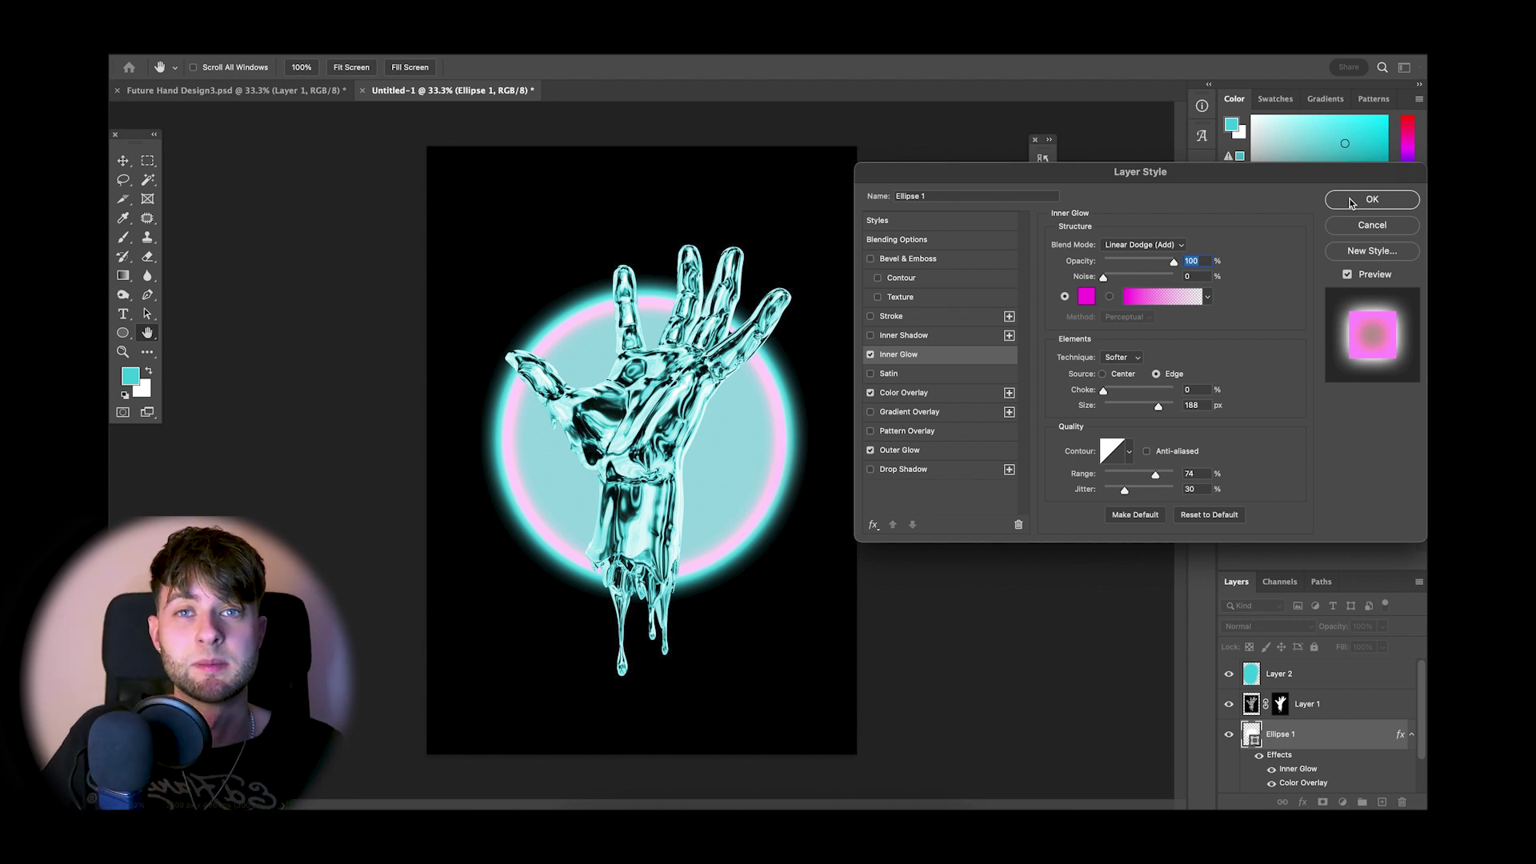
pyautogui.click(1351, 203)
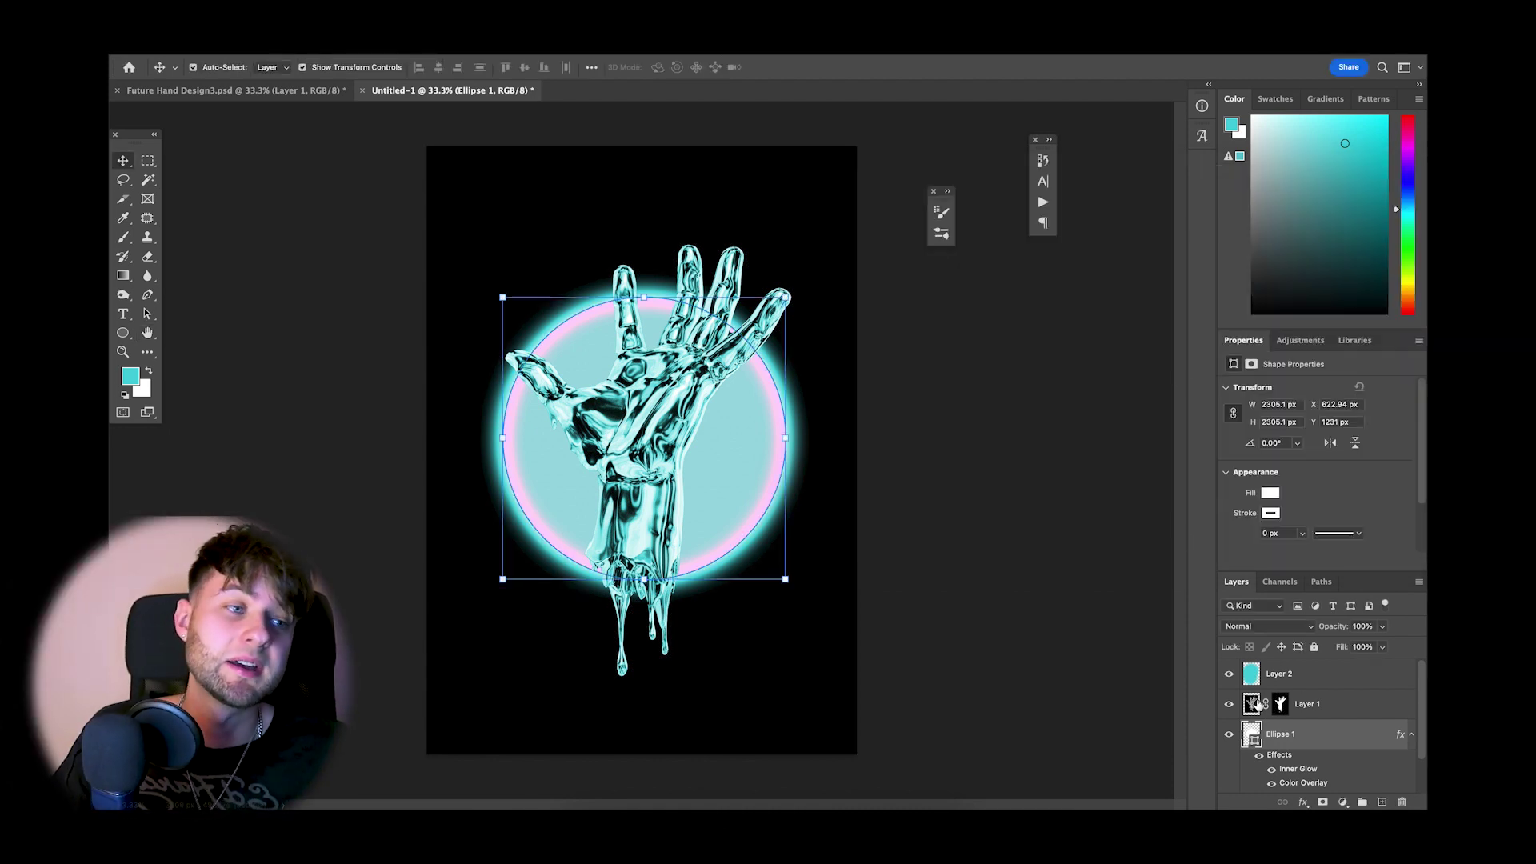
# - Give the hand's Layer 1 a black 224 px Outer Glow
pyautogui.doubleClick(1324, 701)
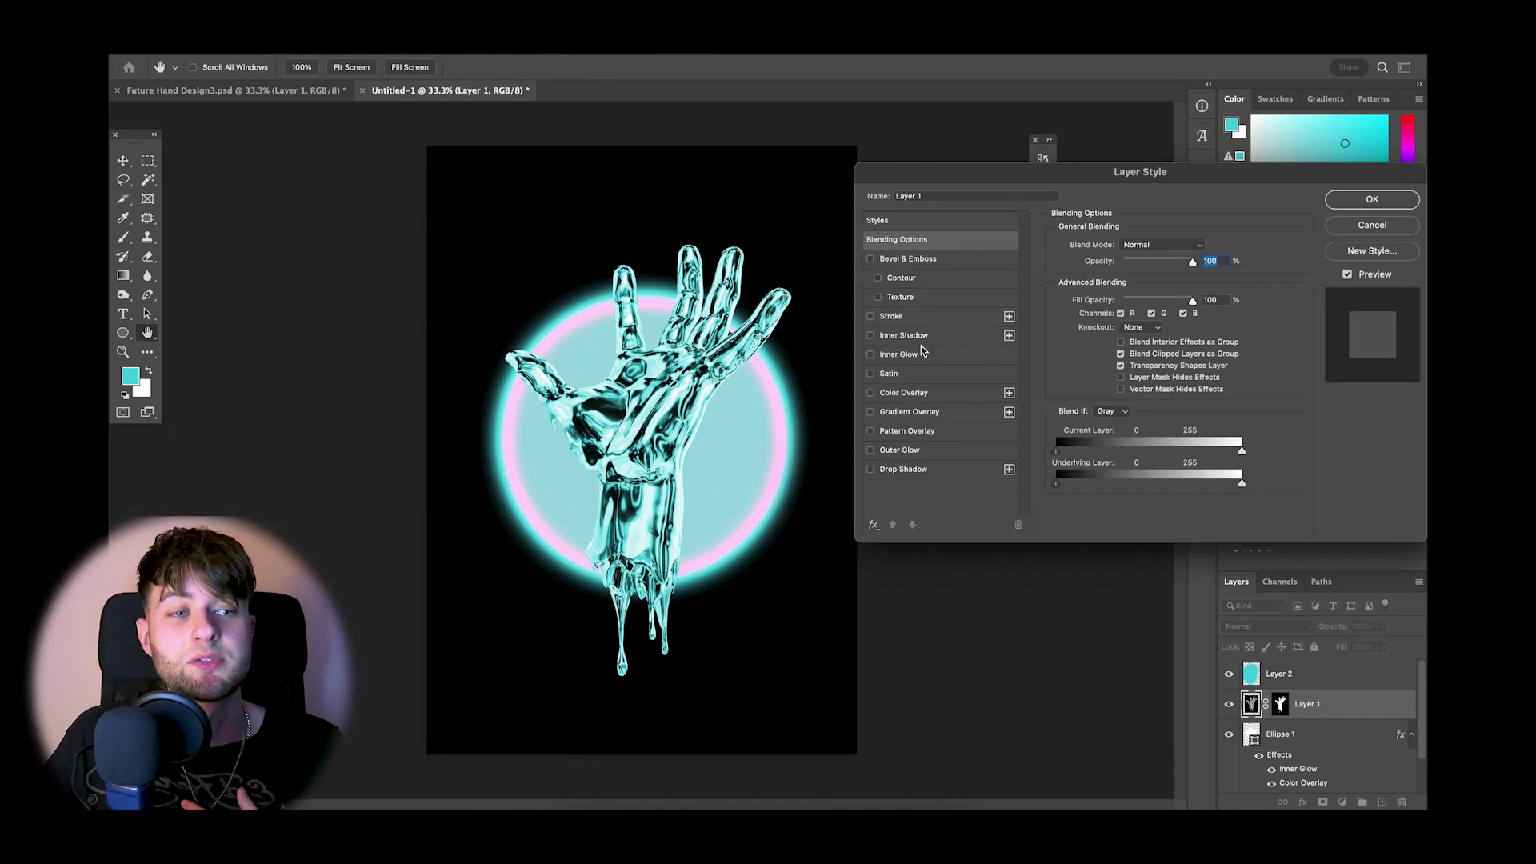
pyautogui.click(930, 452)
pyautogui.click(1087, 296)
pyautogui.click(704, 372)
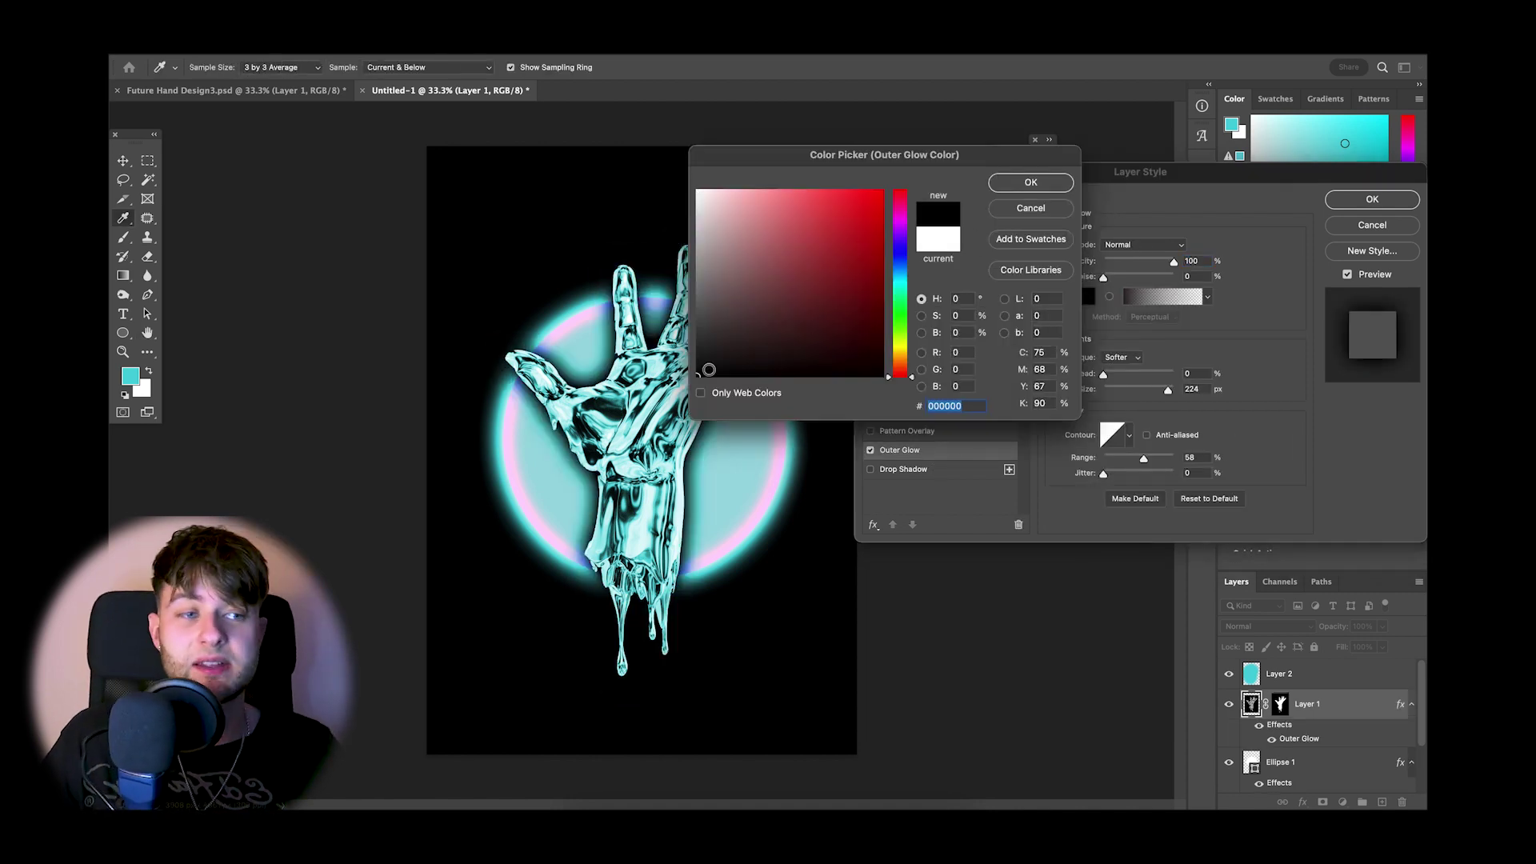
pyautogui.click(1004, 181)
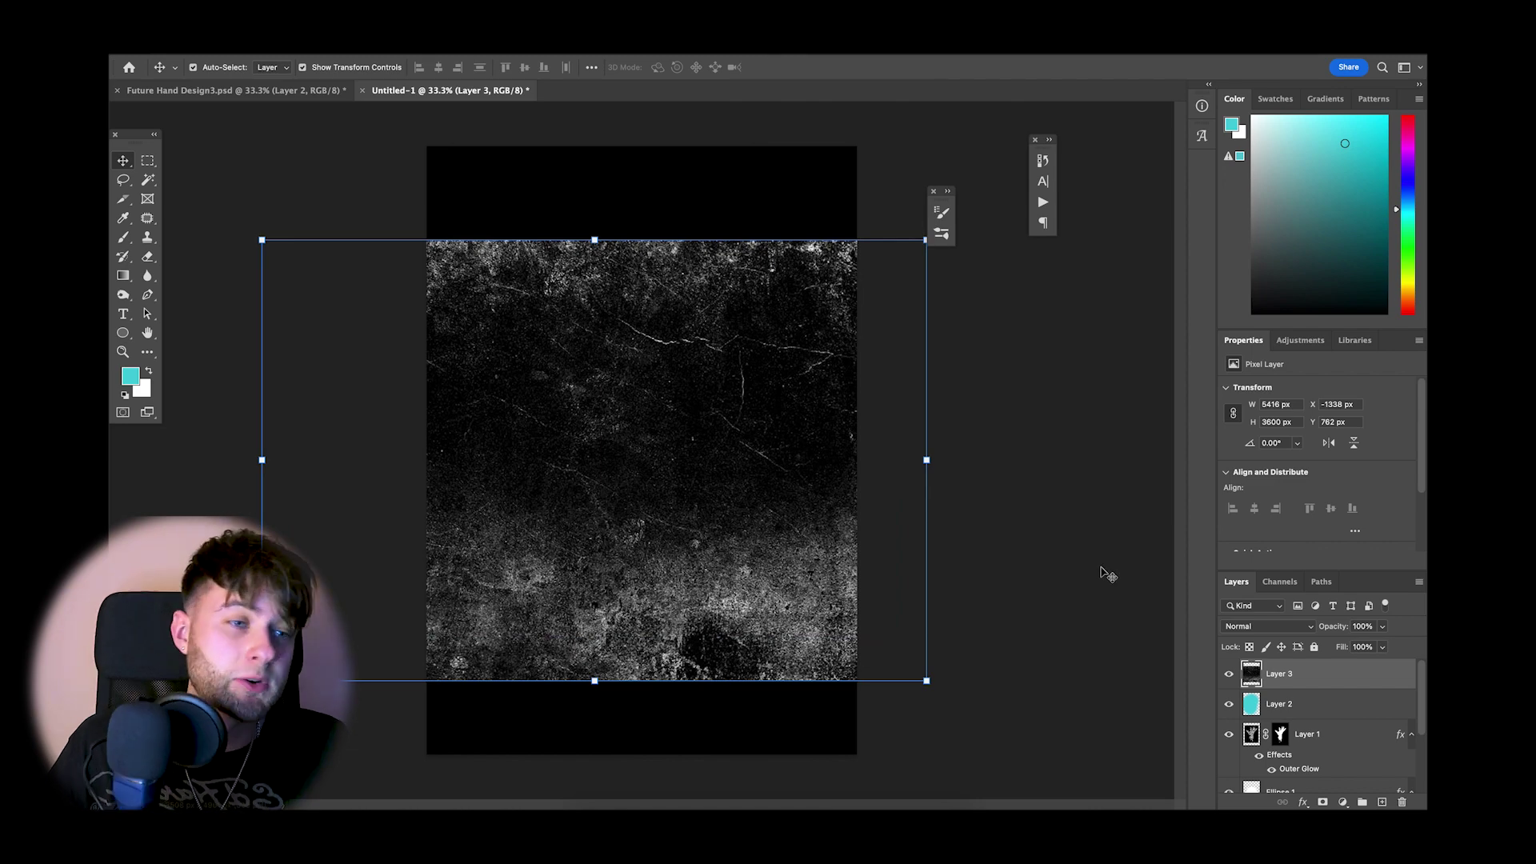
# - Set the grunge texture Layer 3 to the Subtract blend mode
pyautogui.click(1264, 626)
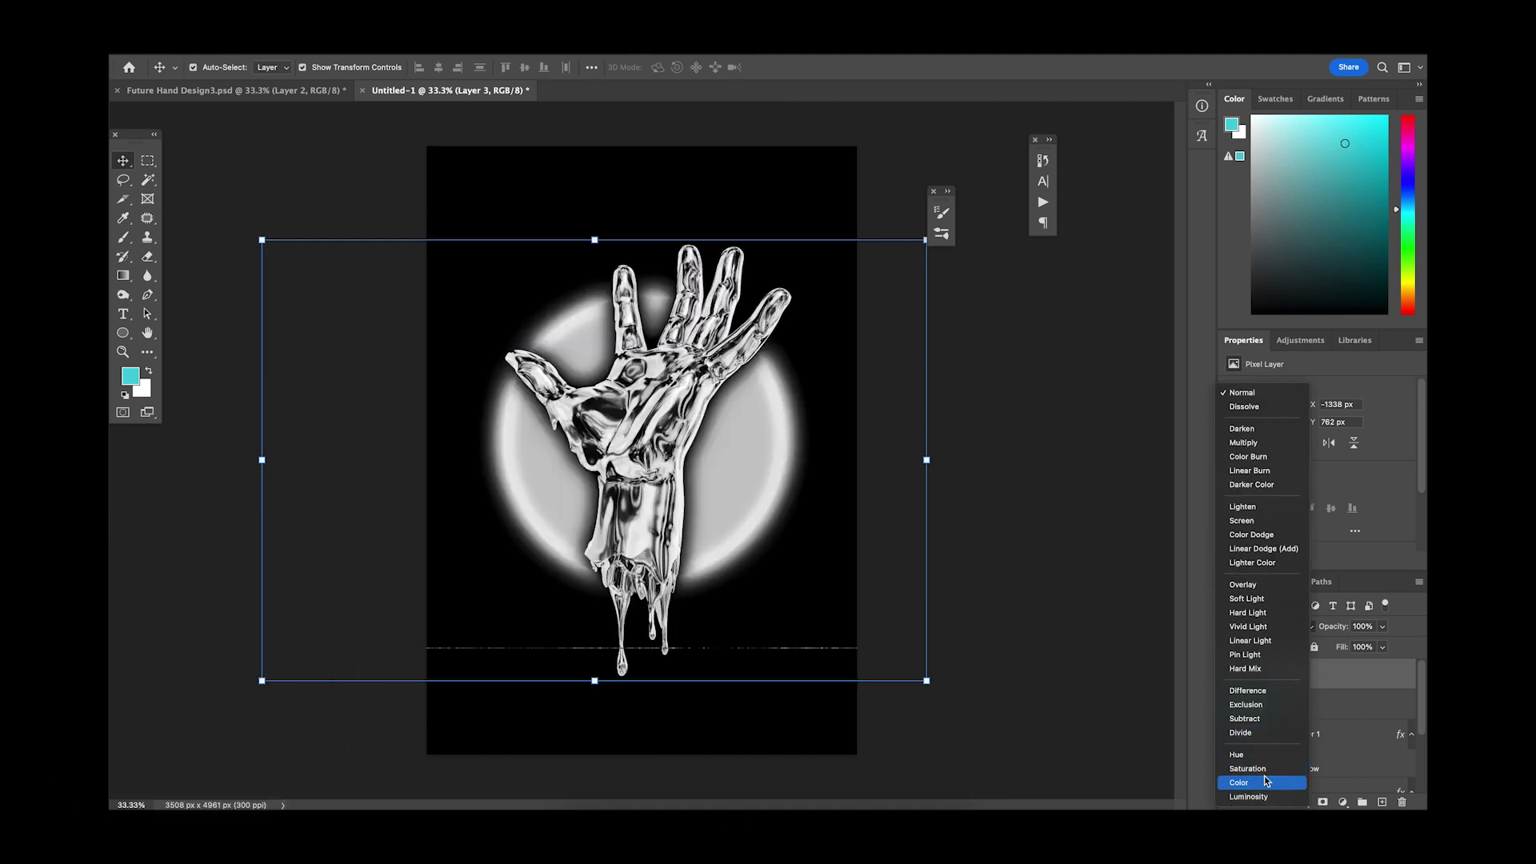
pyautogui.click(1267, 720)
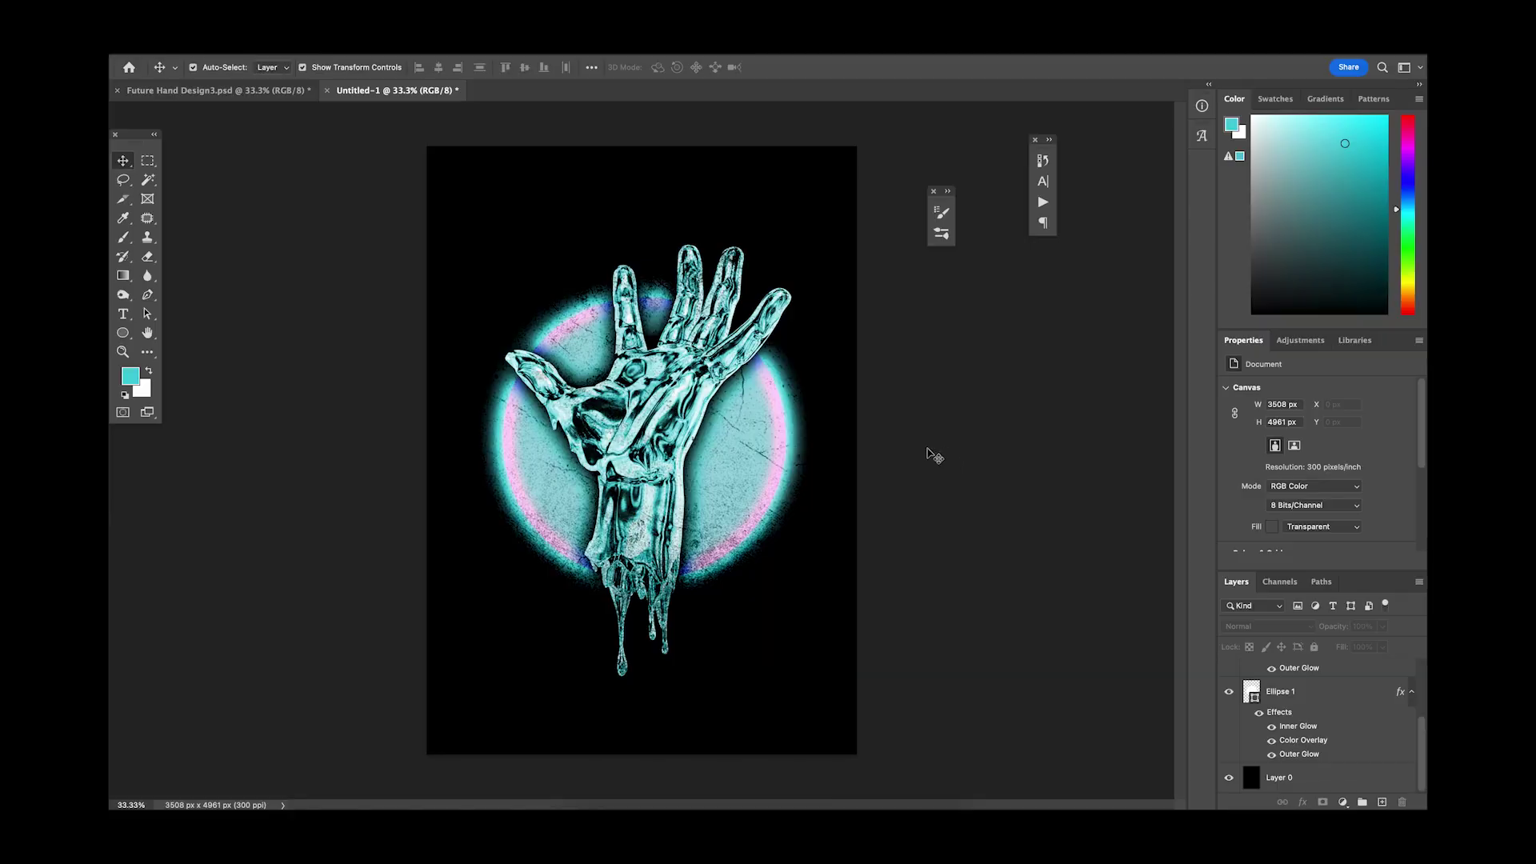
# - Add a white 'Dark Future' title in Killigrew 160 pt and move it down over the hand
pyautogui.click(124, 314)
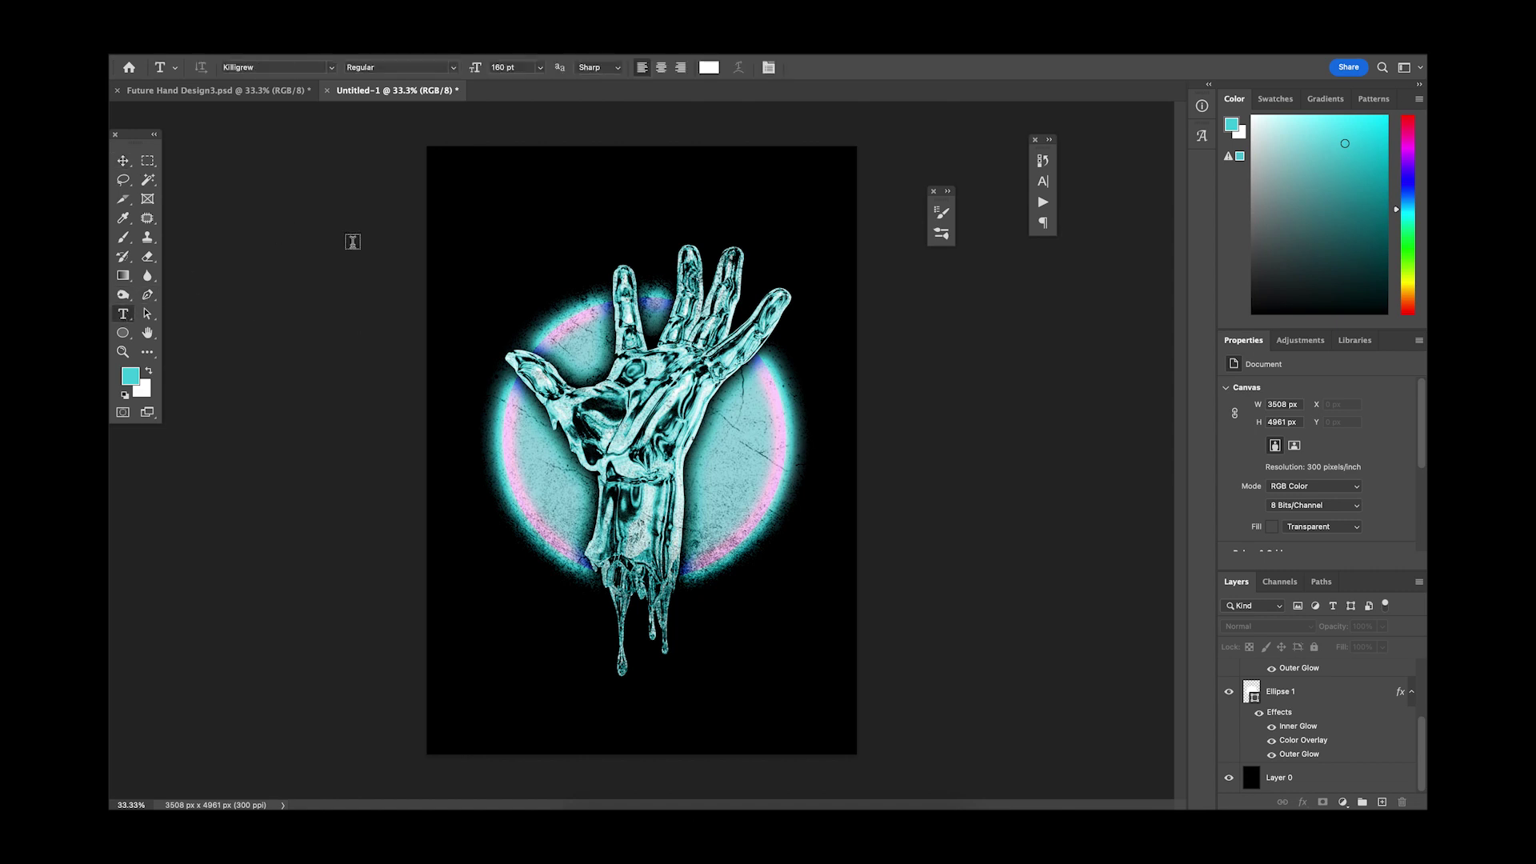
pyautogui.click(495, 210)
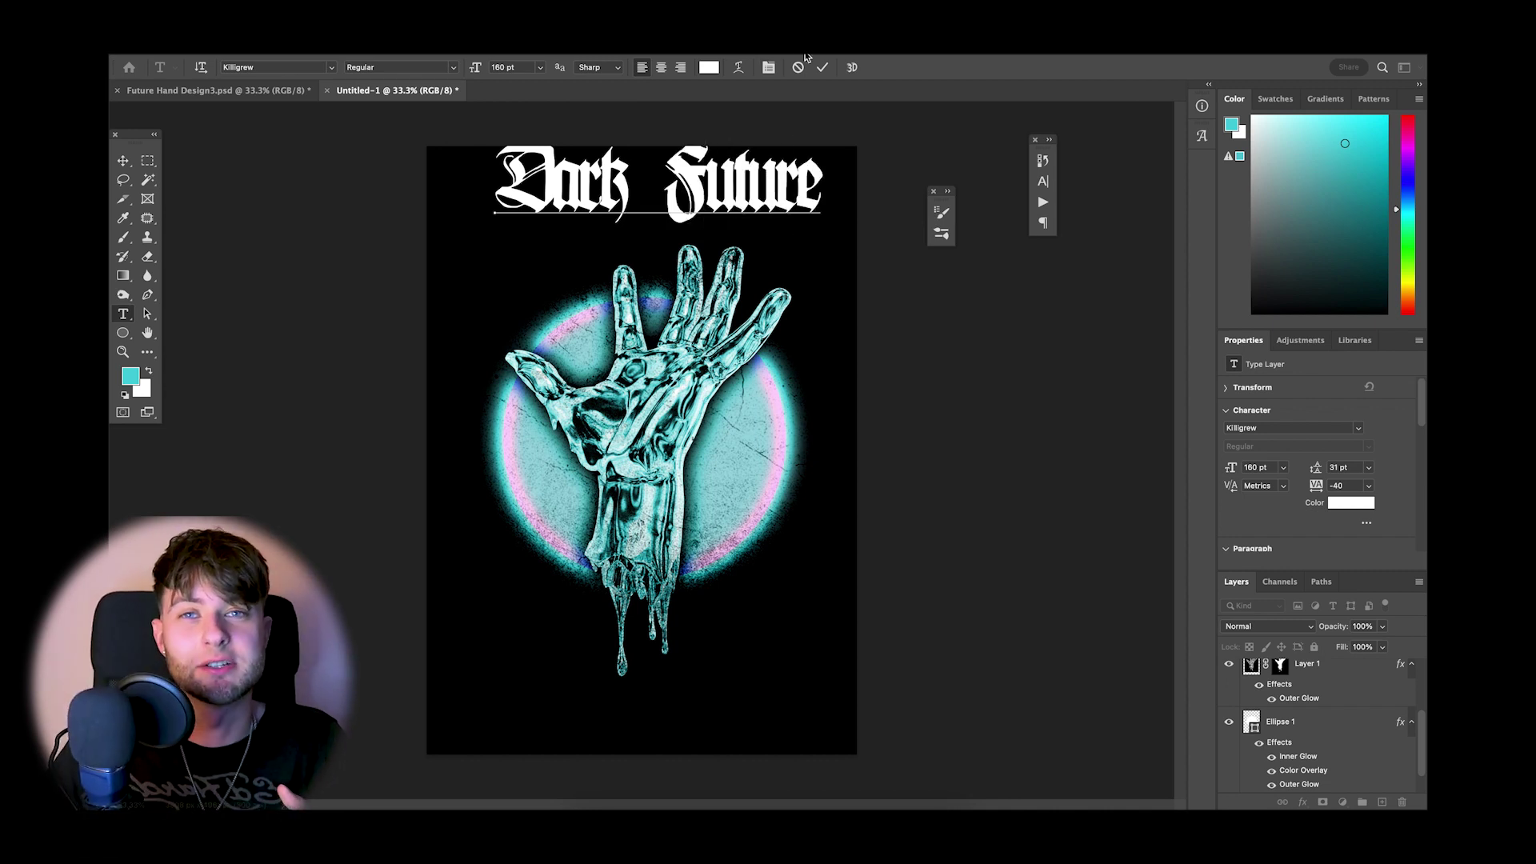
pyautogui.click(824, 67)
pyautogui.click(124, 162)
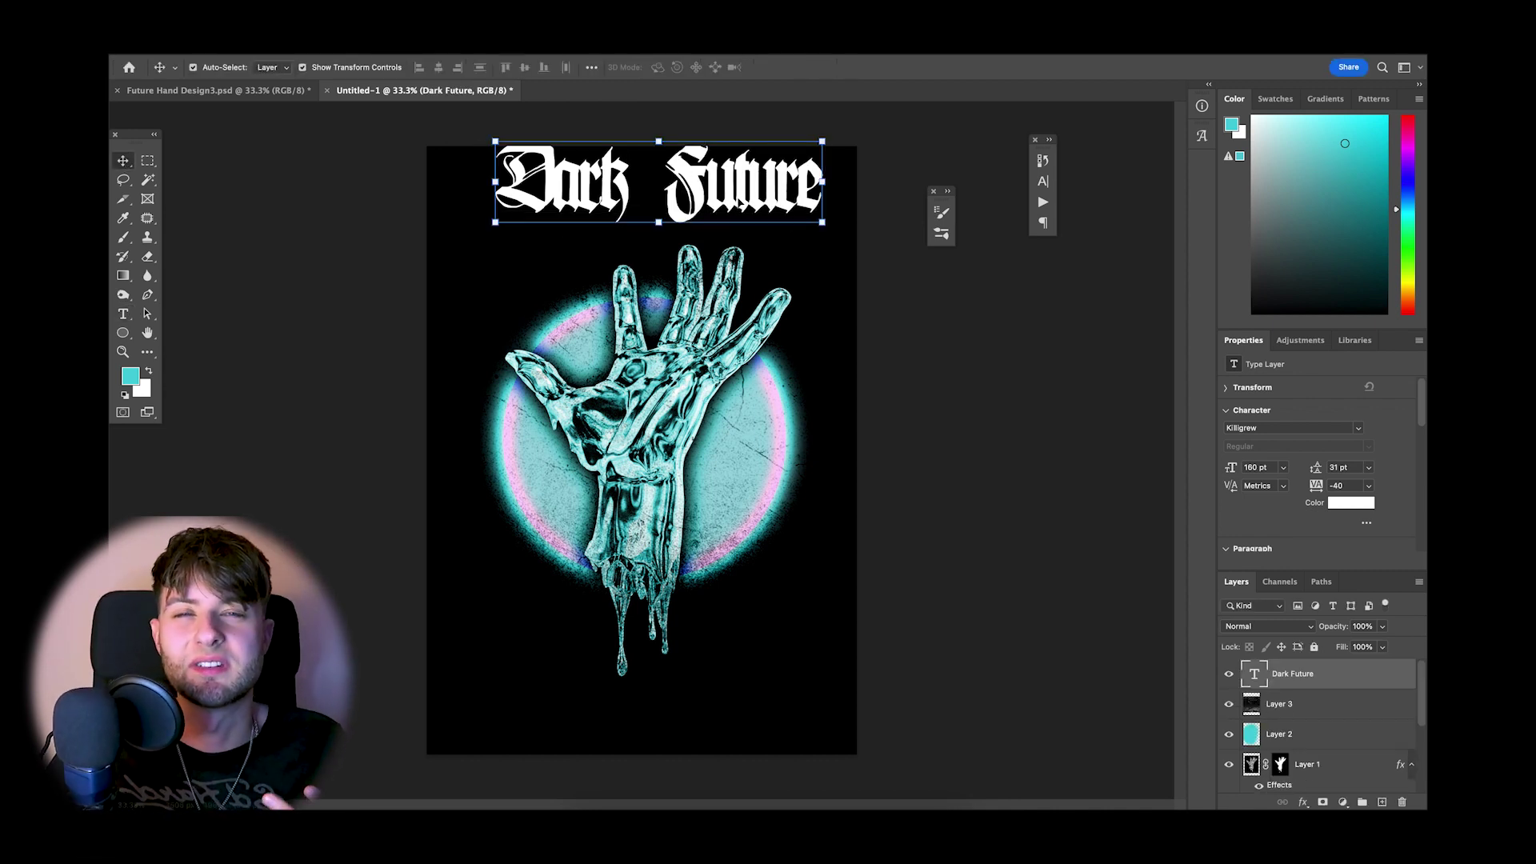
pyautogui.moveTo(743, 192); pyautogui.dragTo(704, 476)
pyautogui.doubleClick(1360, 673)
# - Add Bevel & Emboss to the title with 969% depth and a 54° light angle
pyautogui.click(919, 259)
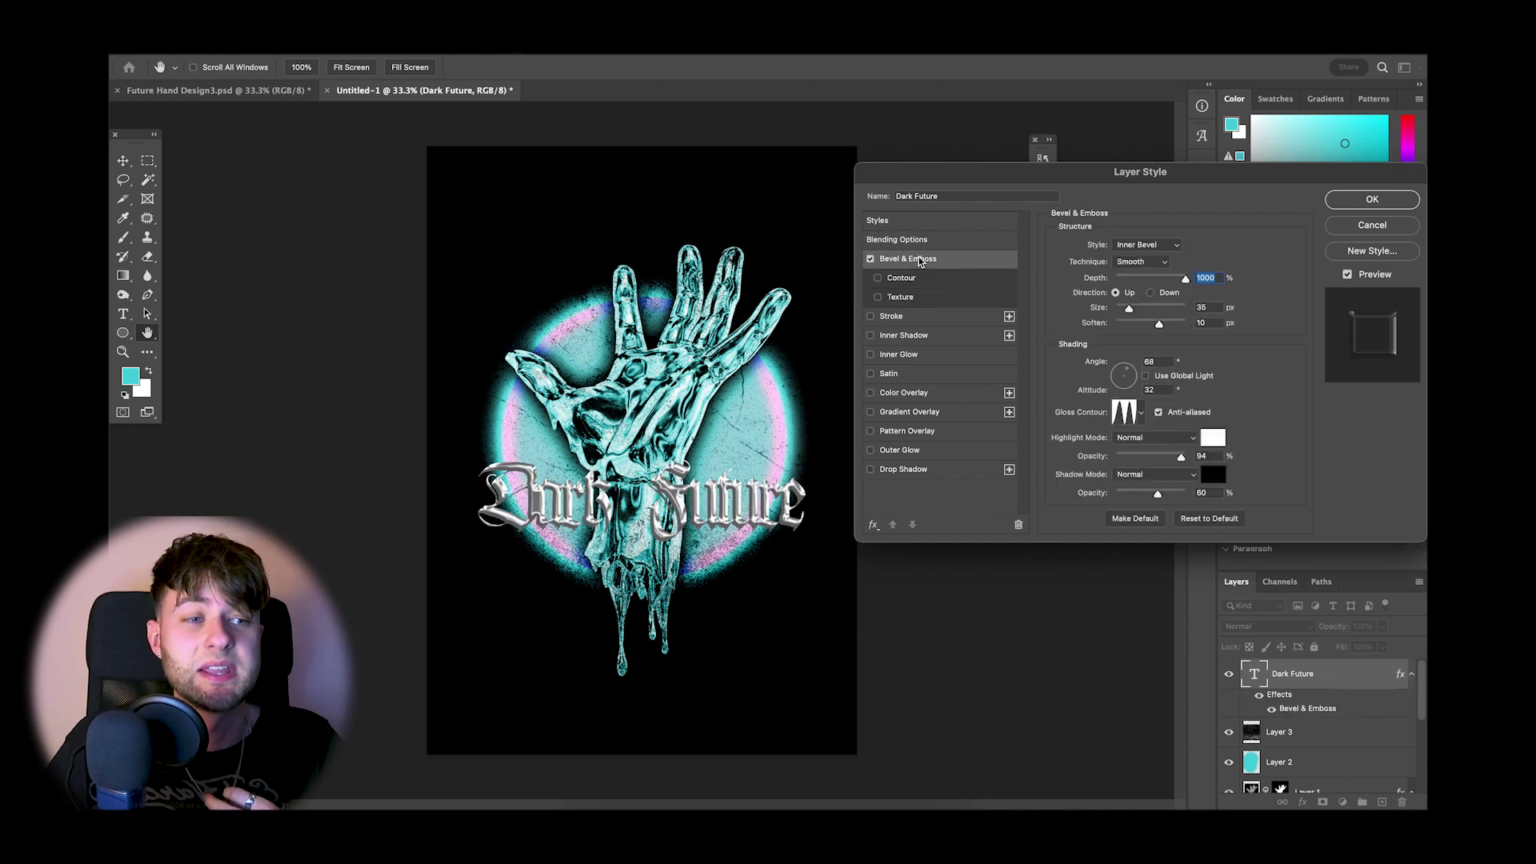
pyautogui.moveTo(1185, 278)
pyautogui.mouseDown()
pyautogui.moveTo(1144, 277)
pyautogui.moveTo(1180, 280)
pyautogui.mouseUp()
pyautogui.press('super+plus')
pyautogui.press('super+plus')
pyautogui.moveTo(1126, 377); pyautogui.dragTo(1129, 371)
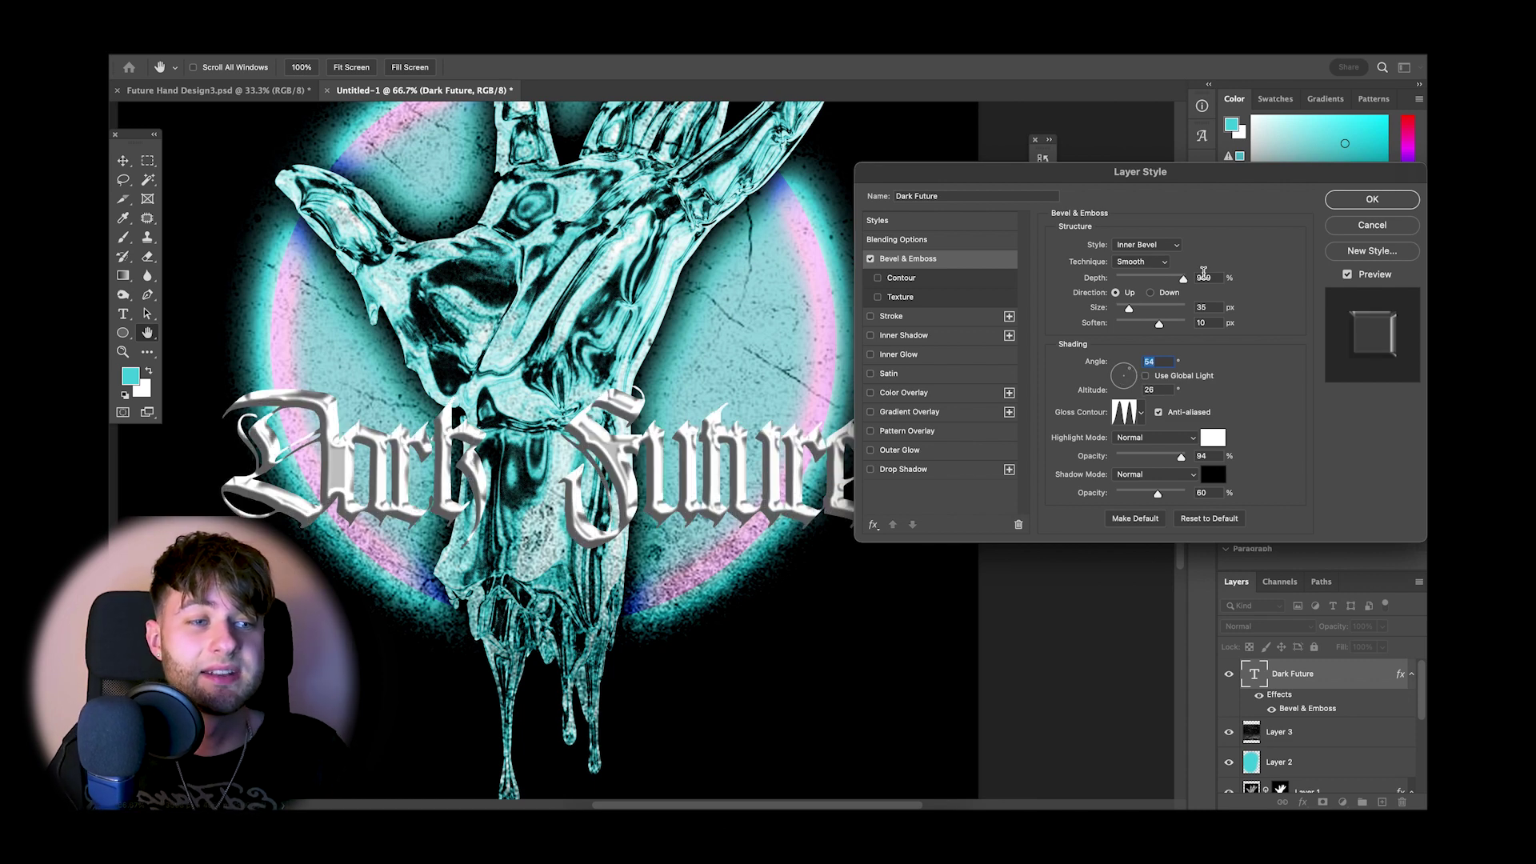
# - Set a ridged gloss contour on the bevel and enable Color Overlay
pyautogui.click(1141, 412)
pyautogui.click(1085, 474)
pyautogui.click(1055, 473)
pyautogui.click(1098, 472)
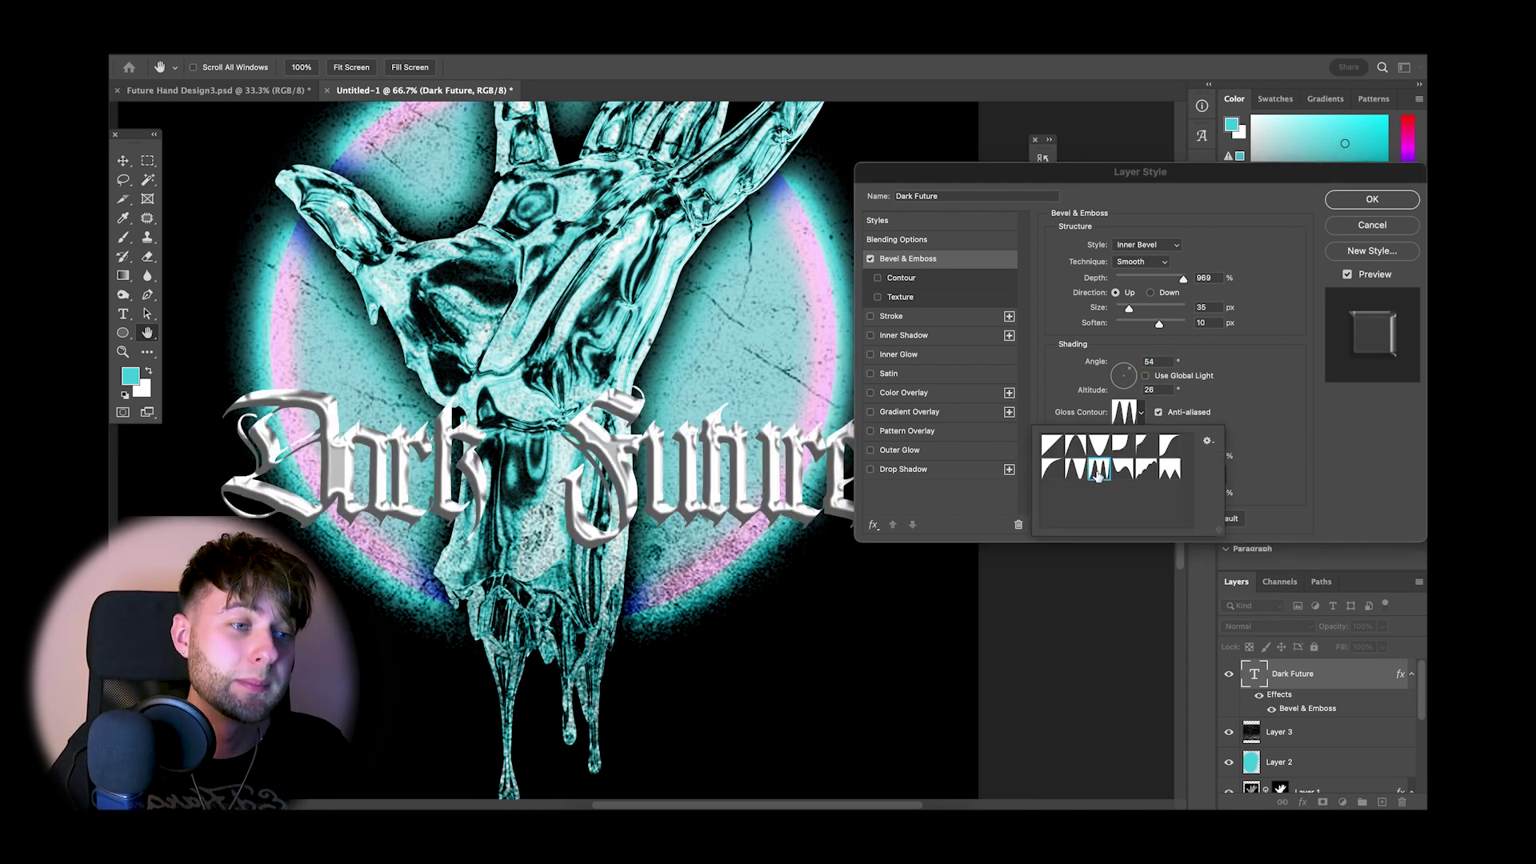
pyautogui.click(1215, 377)
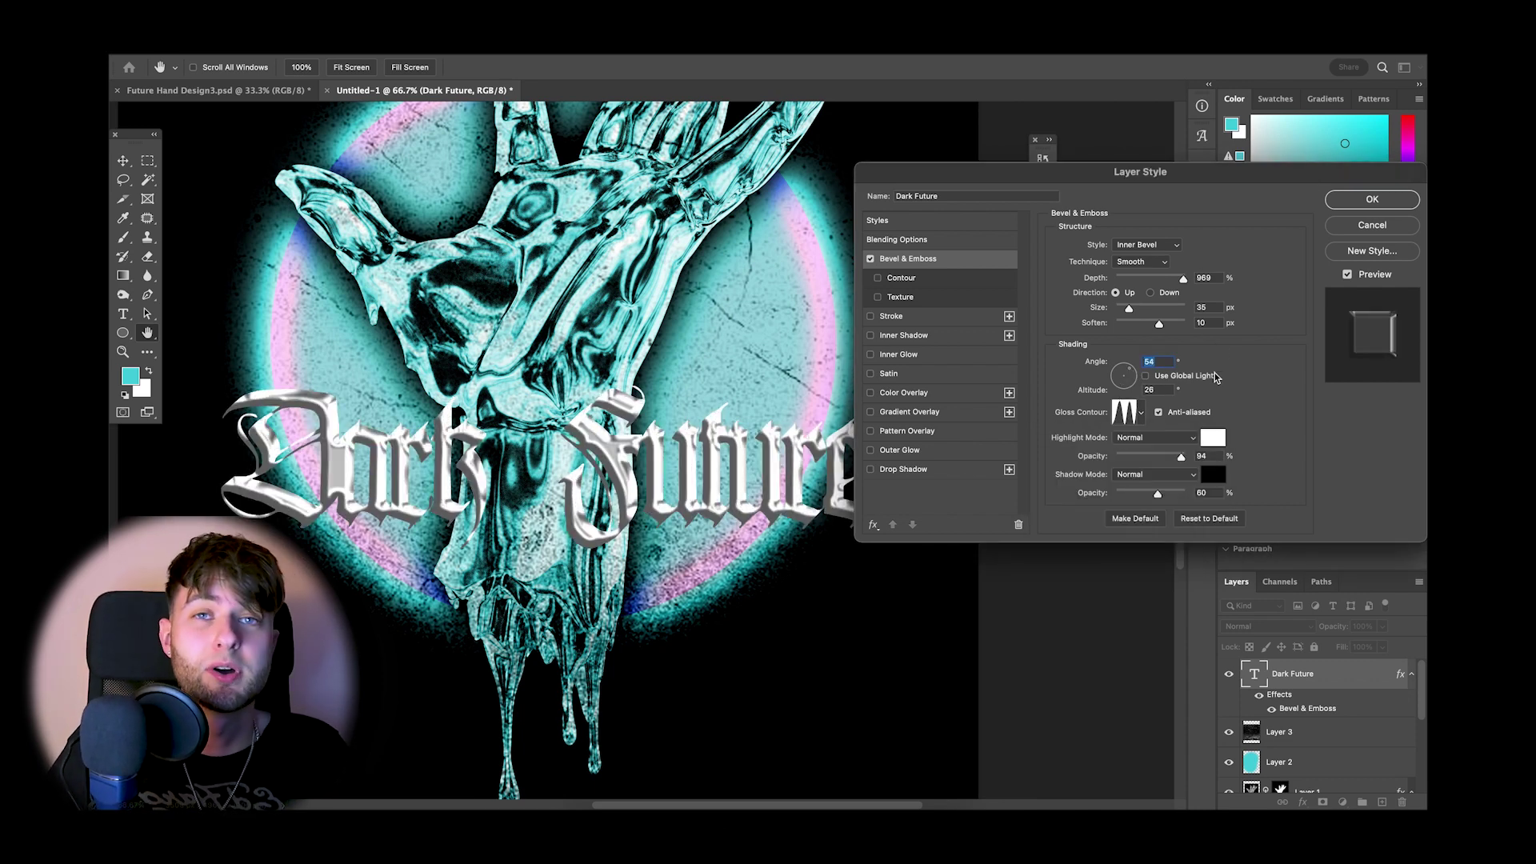
pyautogui.click(934, 396)
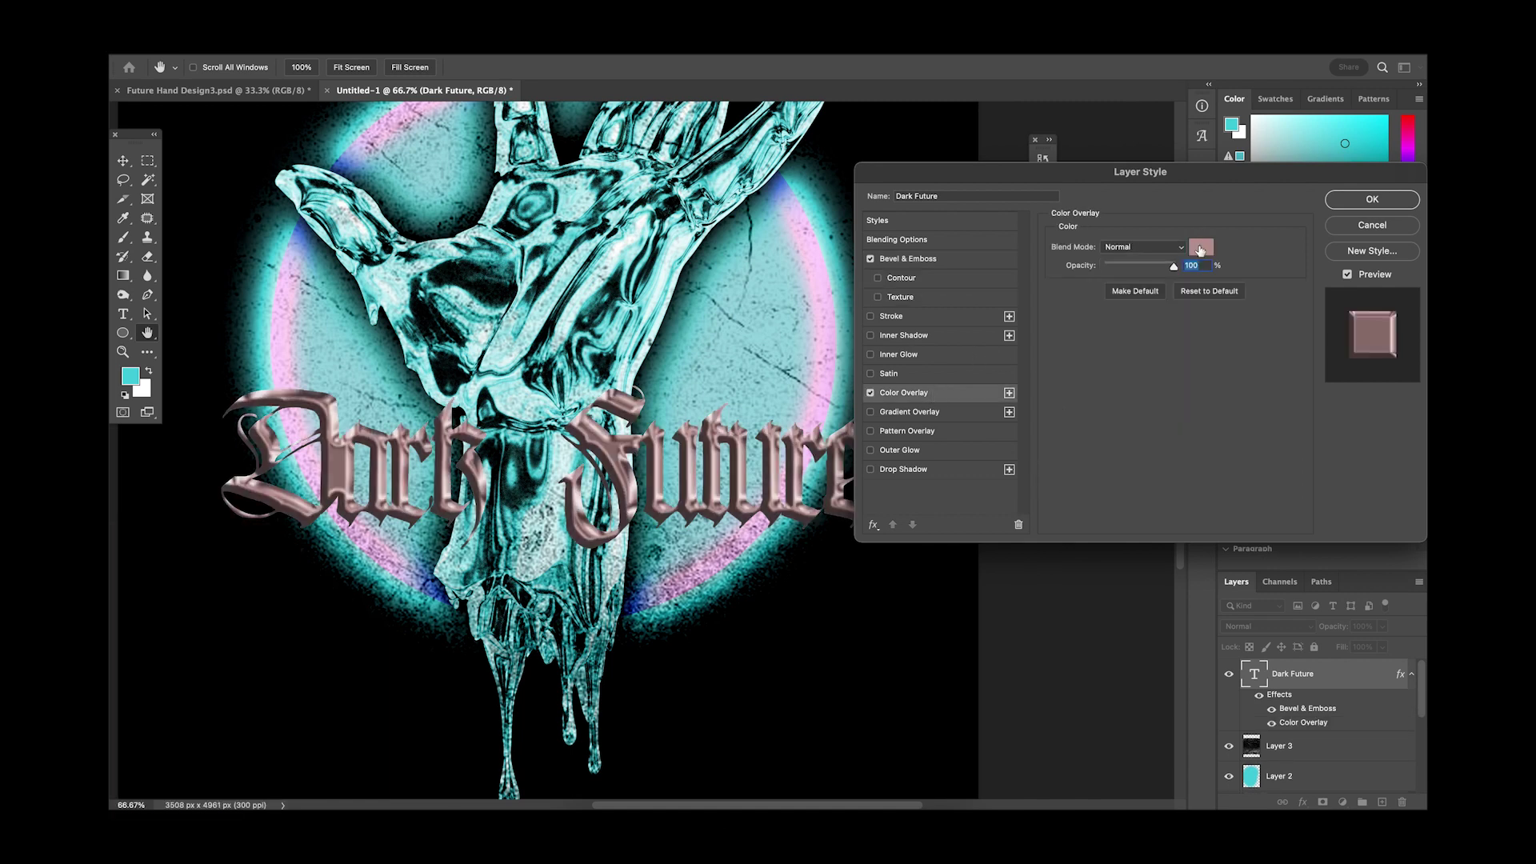
# - Set the title's Color Overlay to purple #A258A1
pyautogui.click(1199, 248)
pyautogui.moveTo(900, 192); pyautogui.dragTo(900, 220)
pyautogui.click(836, 216)
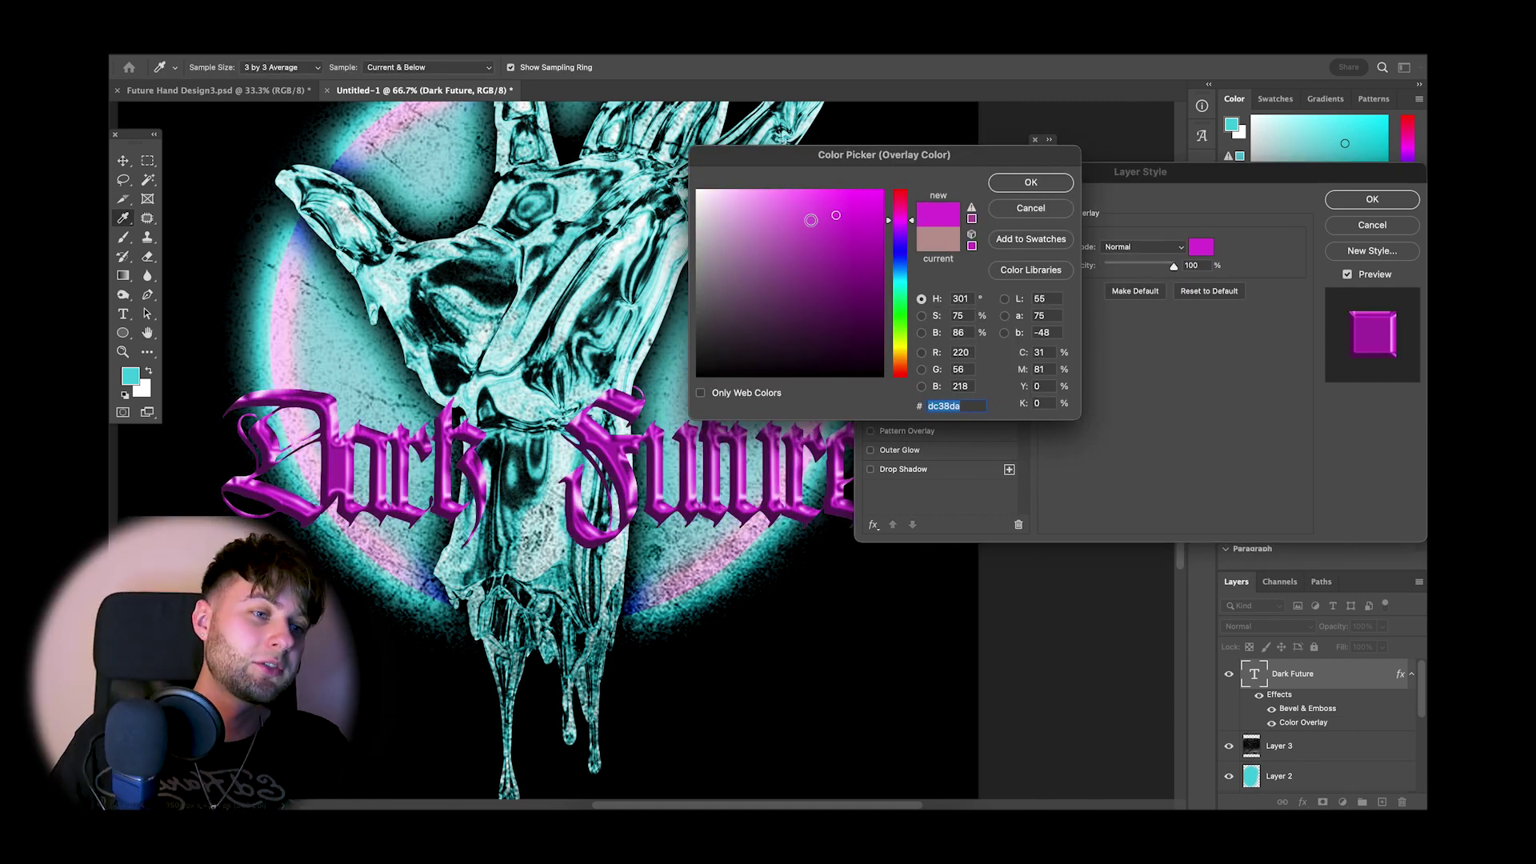
pyautogui.click(814, 269)
pyautogui.click(776, 256)
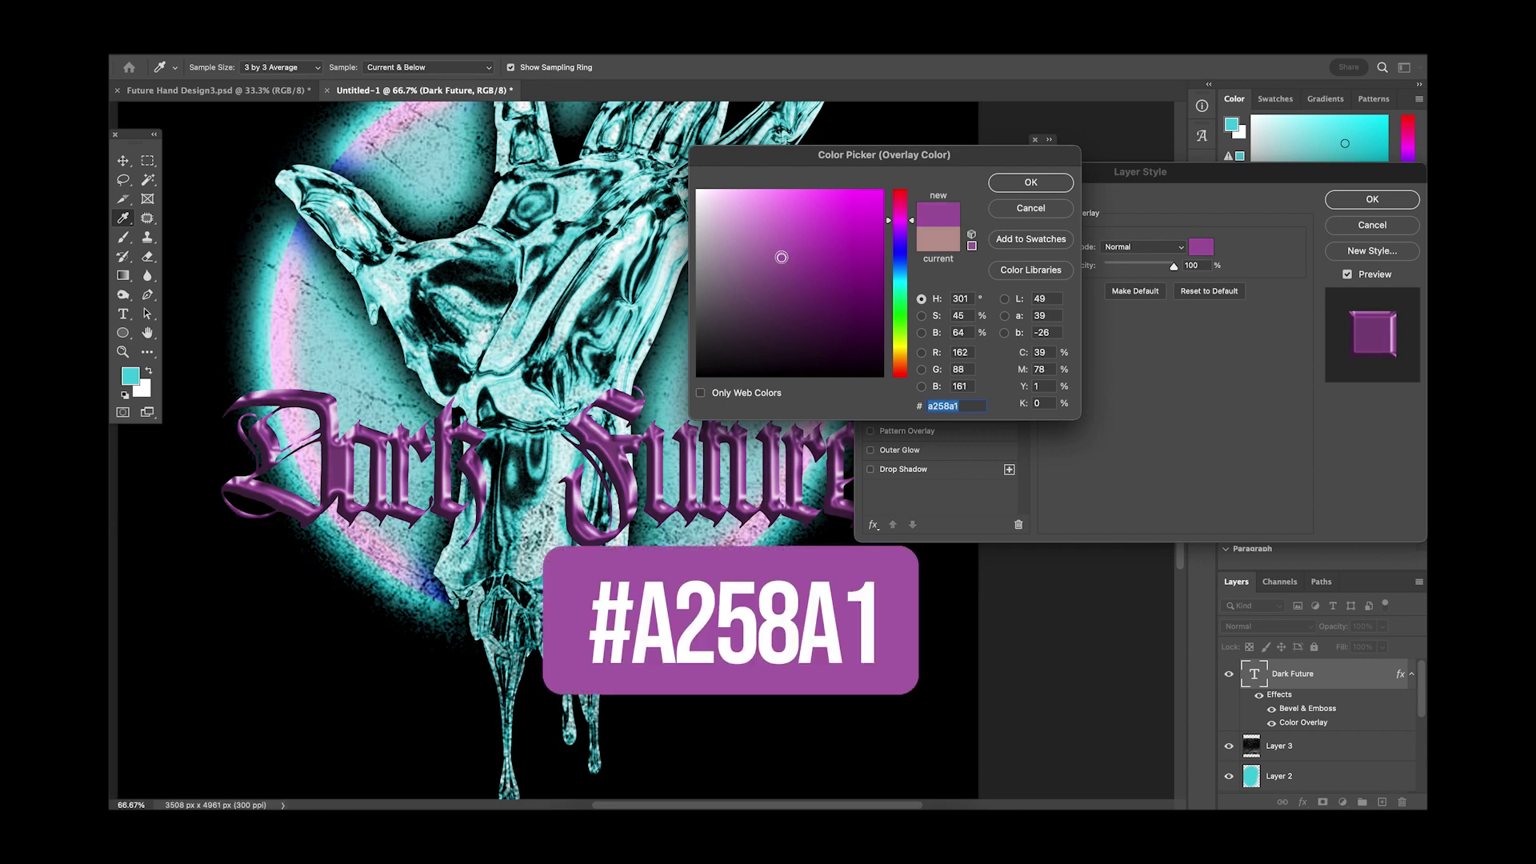
pyautogui.click(1031, 183)
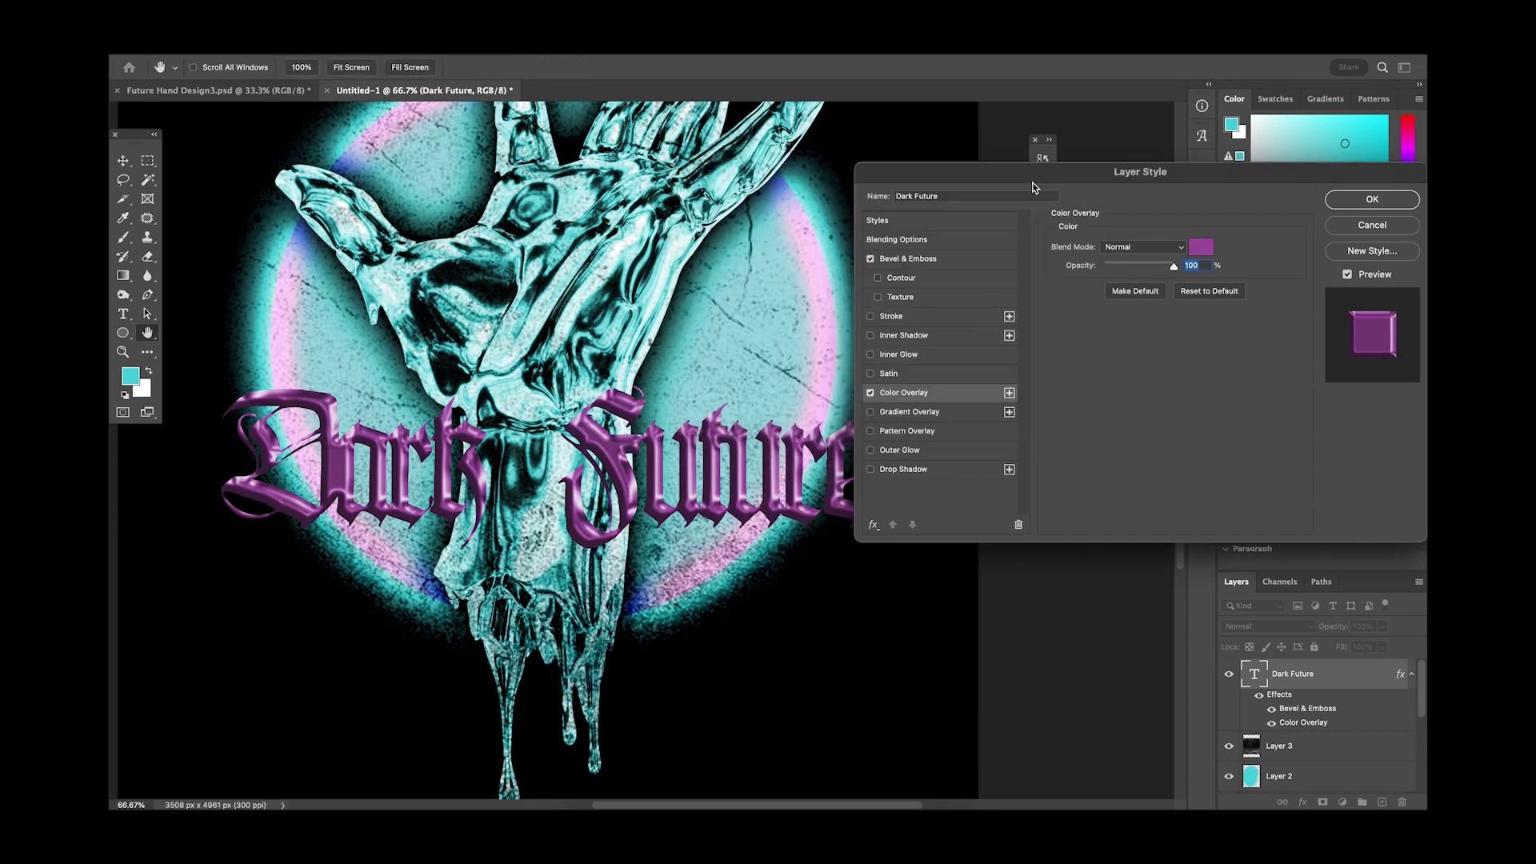
# - Add an Outer Glow to the title with size 49, noise 16 and jitter 1
pyautogui.click(891, 453)
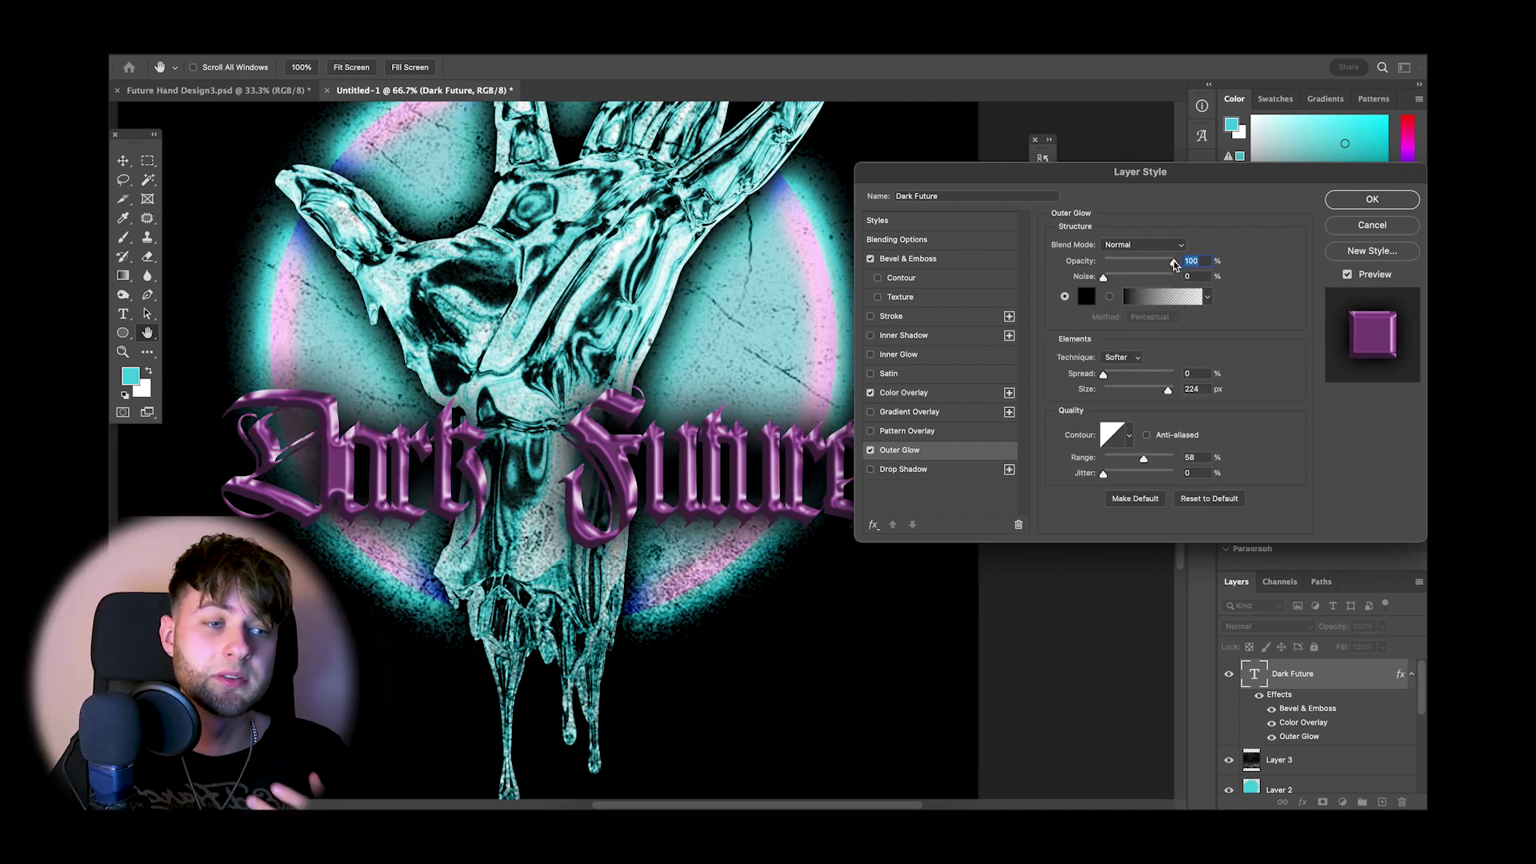
pyautogui.moveTo(1168, 389); pyautogui.dragTo(1123, 389)
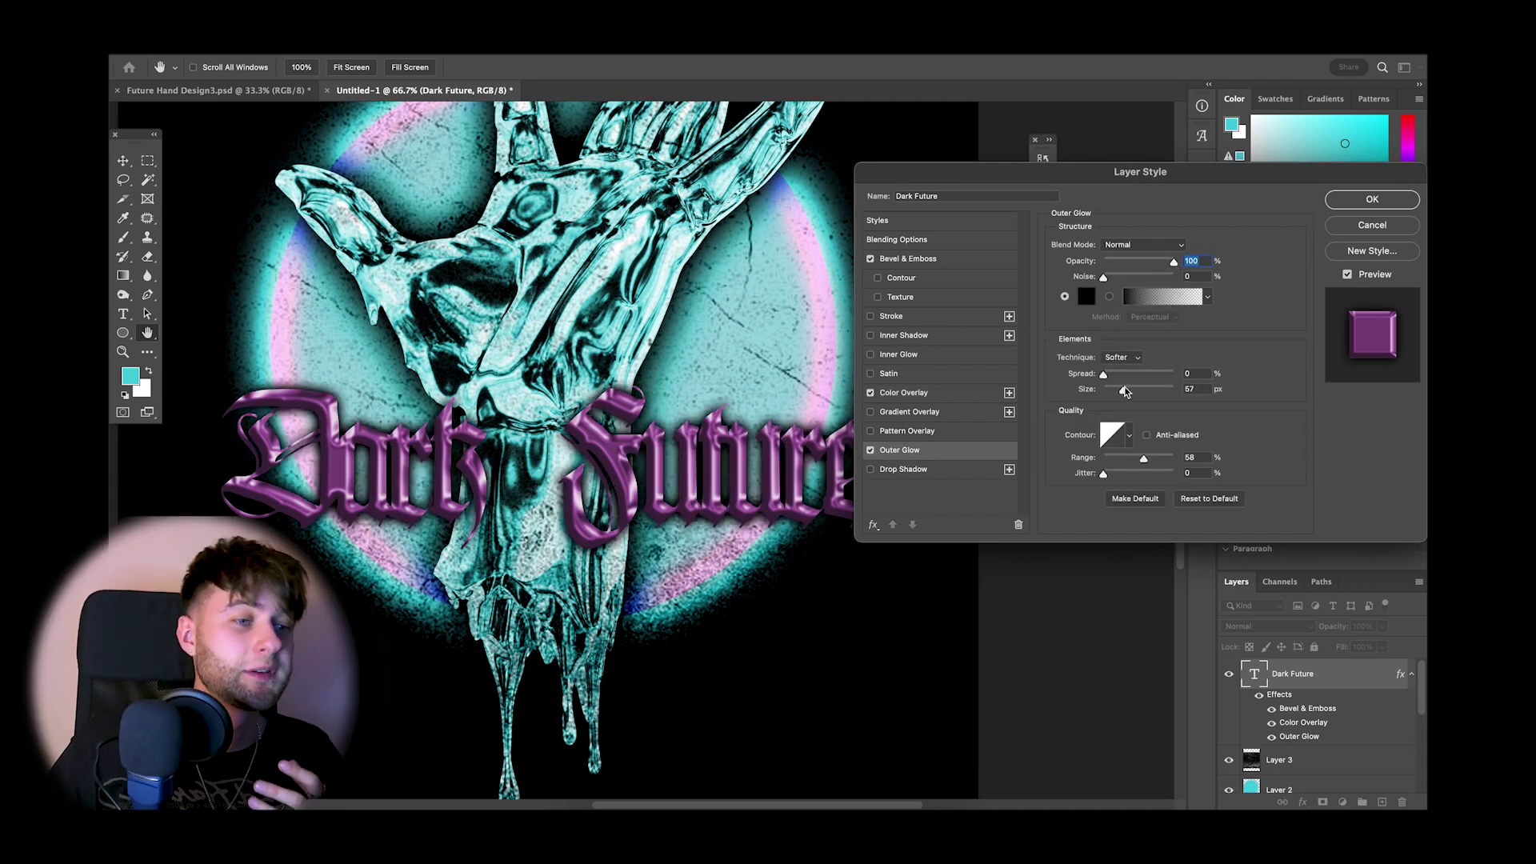
pyautogui.click(1105, 473)
pyautogui.moveTo(1104, 276)
pyautogui.mouseDown()
pyautogui.moveTo(1120, 277)
pyautogui.moveTo(1098, 282)
pyautogui.mouseUp()
pyautogui.press('super+equal')
pyautogui.press('super+equal')
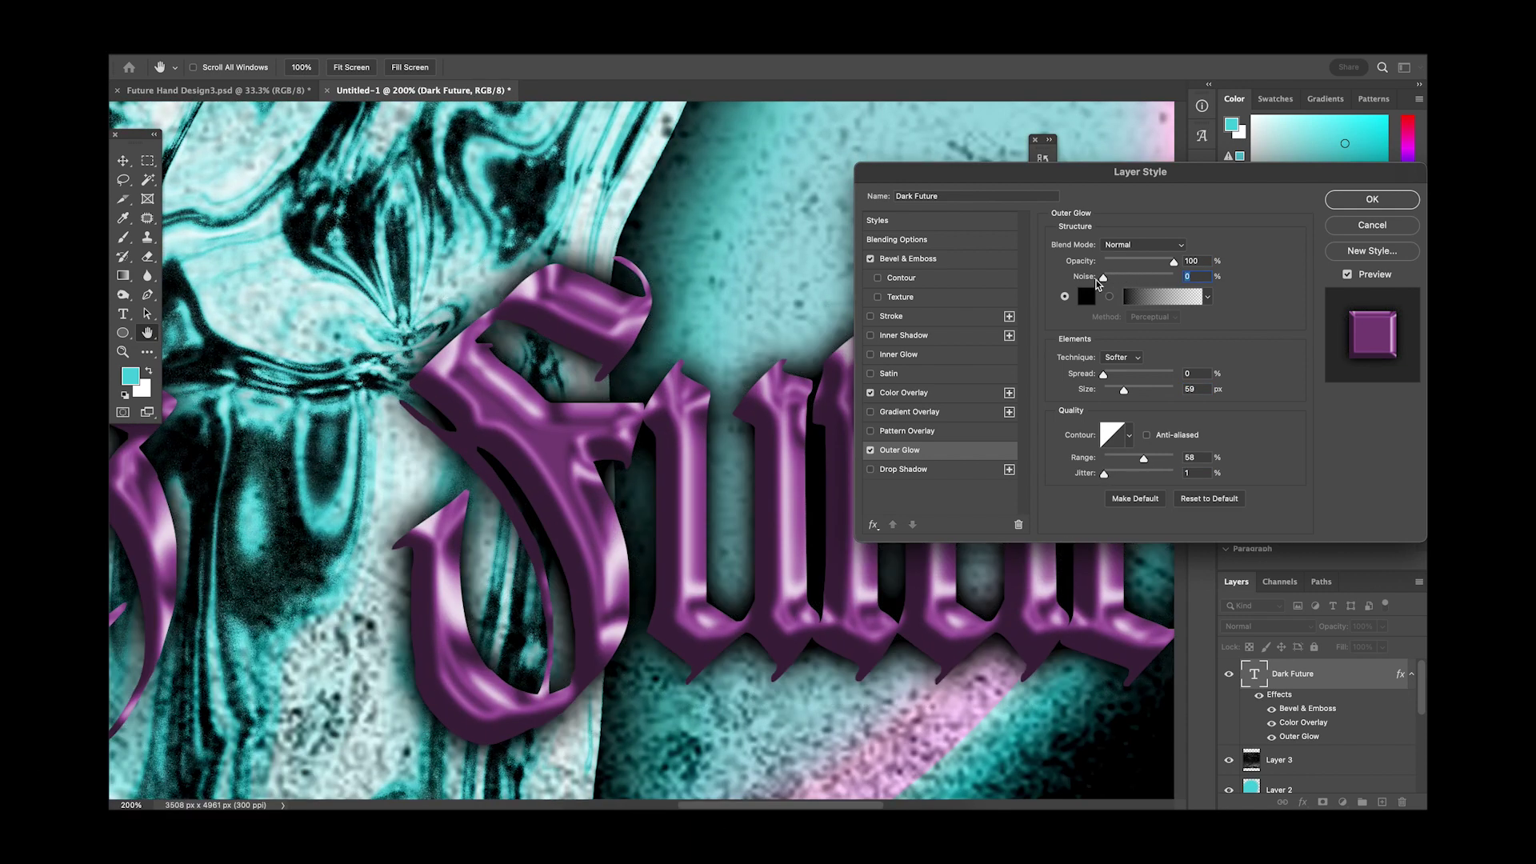
pyautogui.moveTo(1123, 389); pyautogui.dragTo(1120, 390)
pyautogui.press('super+minus')
pyautogui.press('super+minus')
pyautogui.press('super+minus')
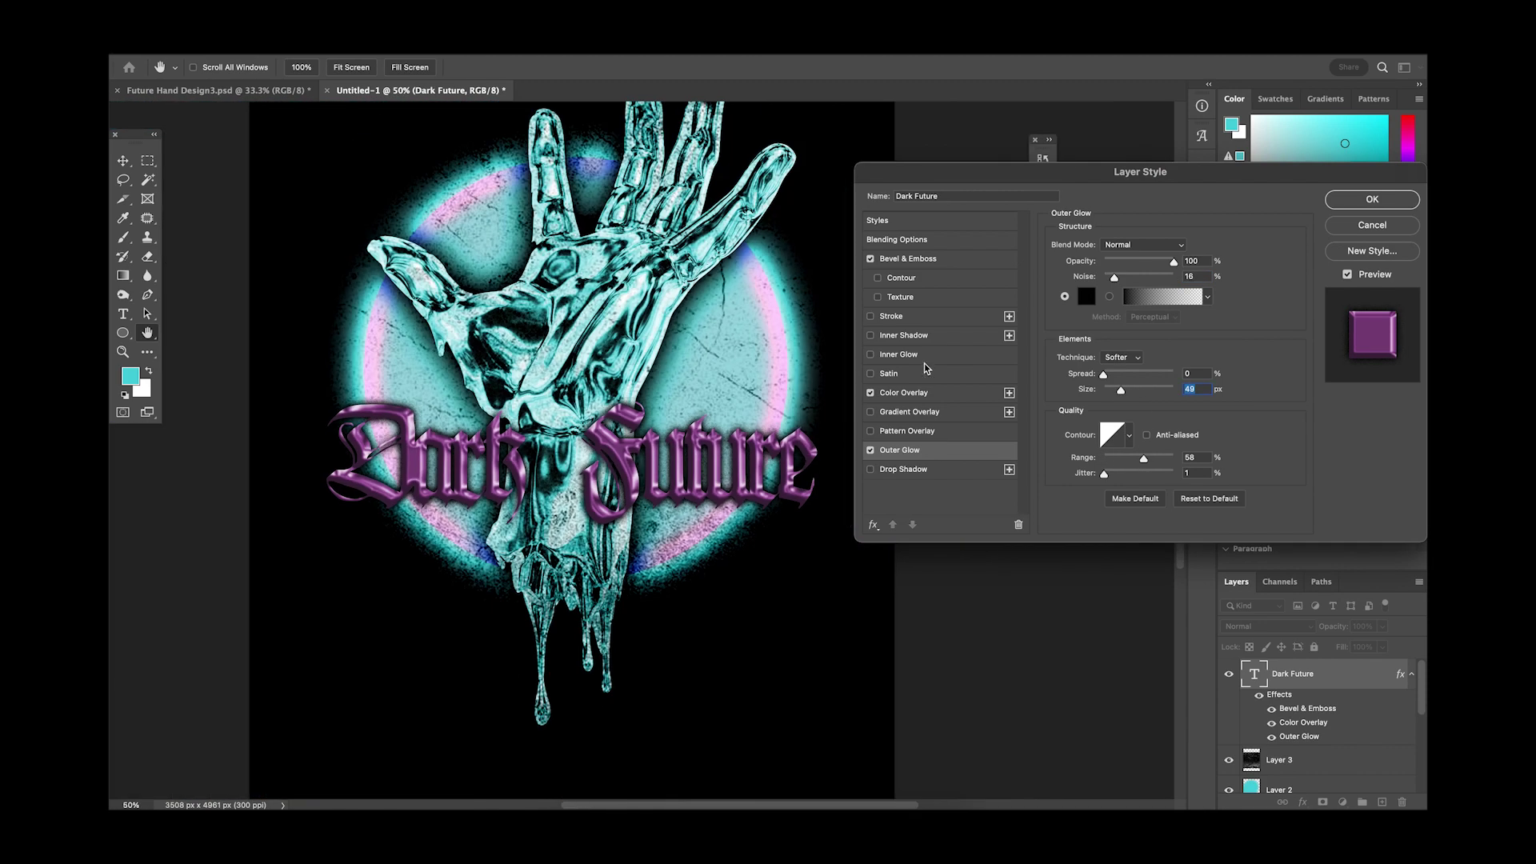
# - Apply the text layer style and nudge the Dark Future title upward
pyautogui.click(1335, 201)
pyautogui.press('v')
pyautogui.moveTo(784, 459); pyautogui.dragTo(785, 429)
# - Duplicate the Dark Future title by dragging a copy upward
pyautogui.press('super+minus')
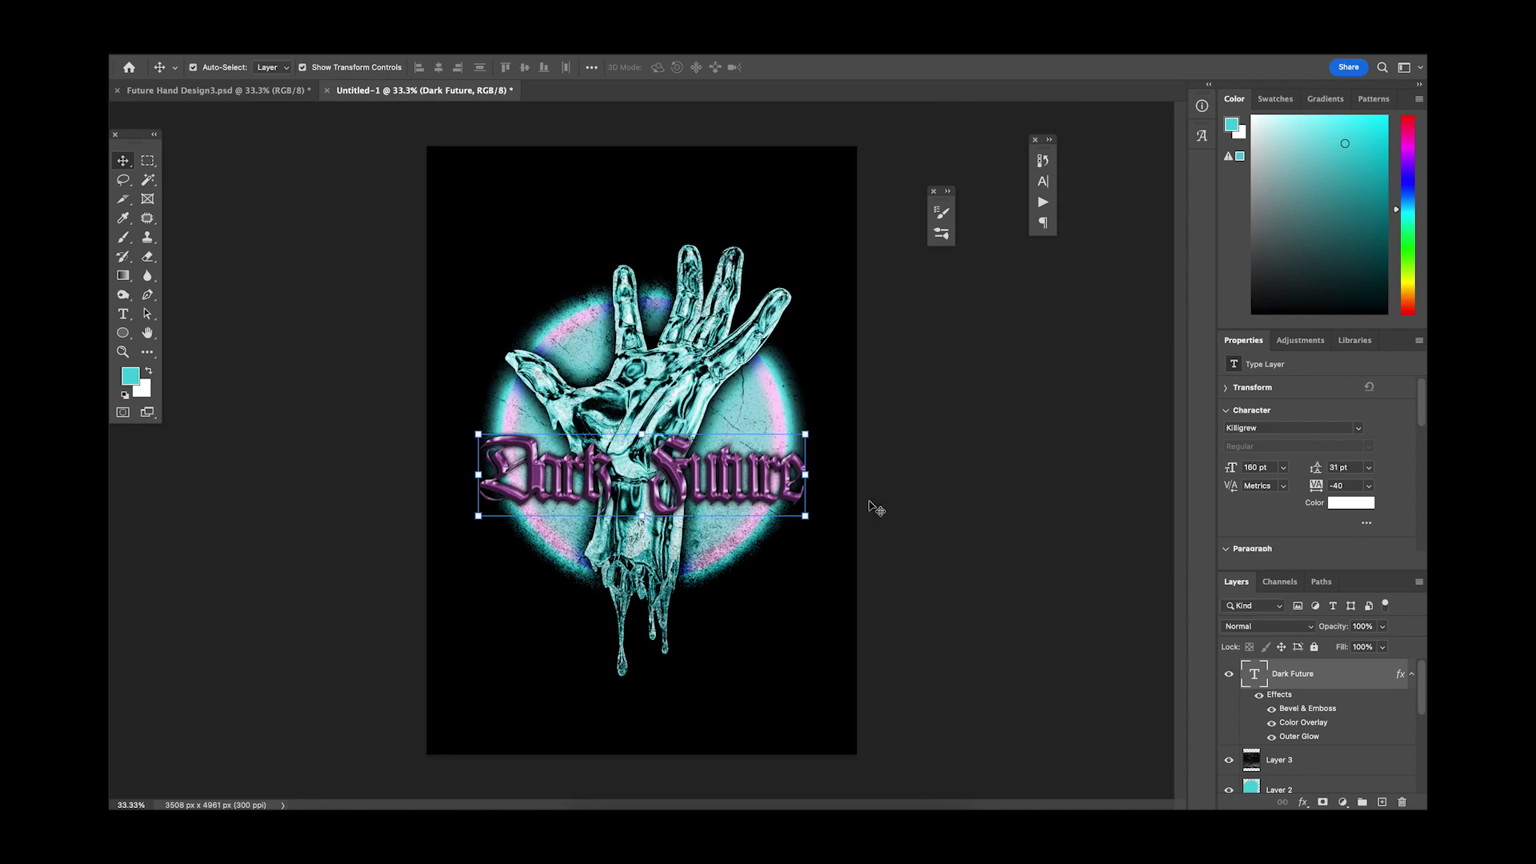
pyautogui.click(870, 507)
pyautogui.moveTo(792, 484); pyautogui.dragTo(782, 416)
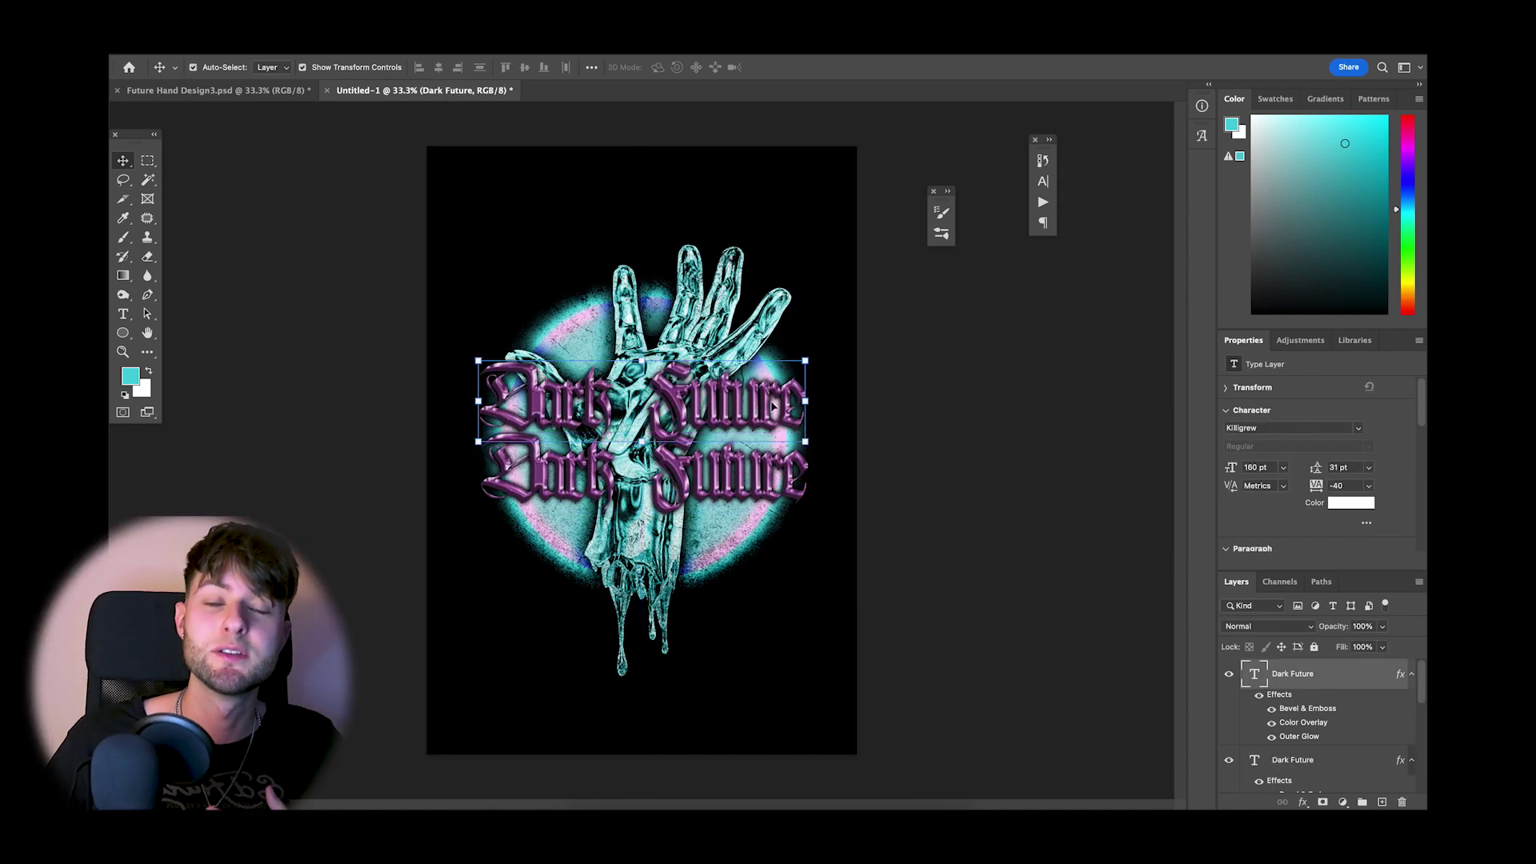
# - Set the title copy's Color Overlay to near-black
pyautogui.doubleClick(1328, 673)
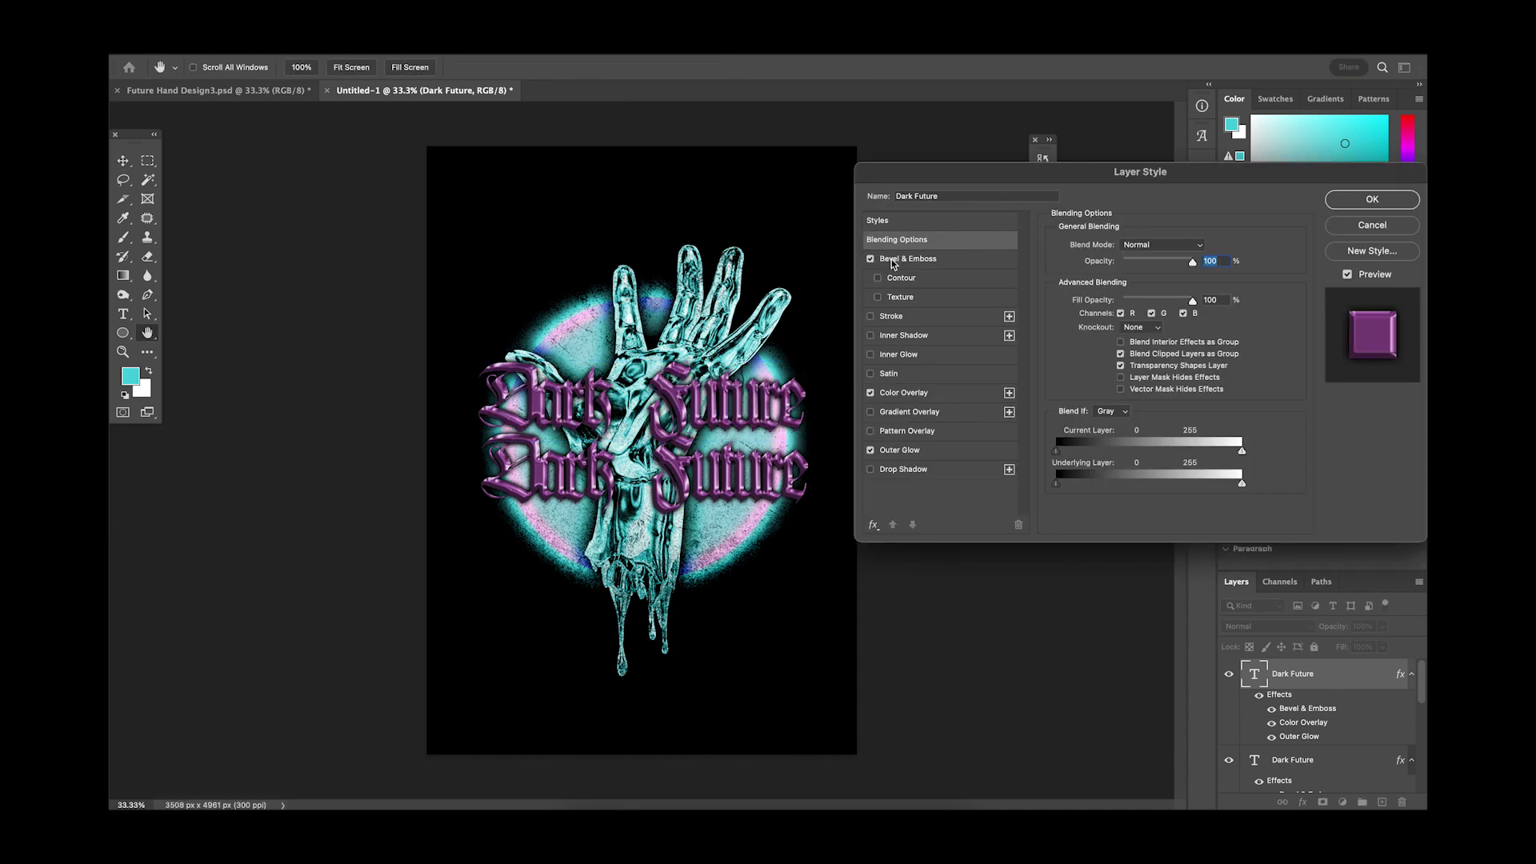
pyautogui.click(904, 392)
pyautogui.click(1200, 247)
pyautogui.moveTo(823, 329); pyautogui.dragTo(777, 449)
pyautogui.click(996, 188)
pyautogui.click(1358, 201)
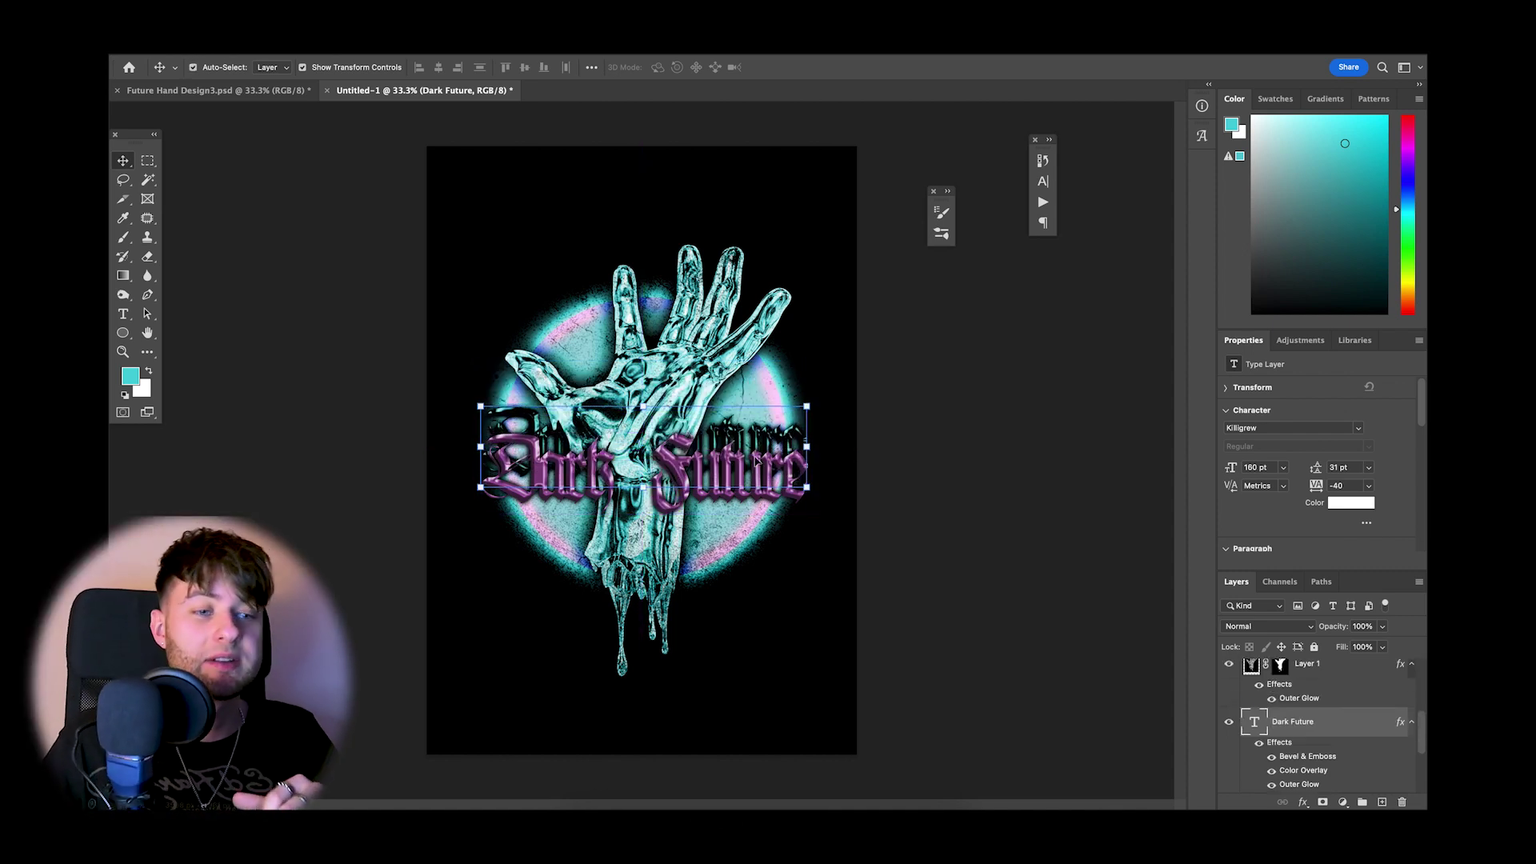
pyautogui.click(972, 505)
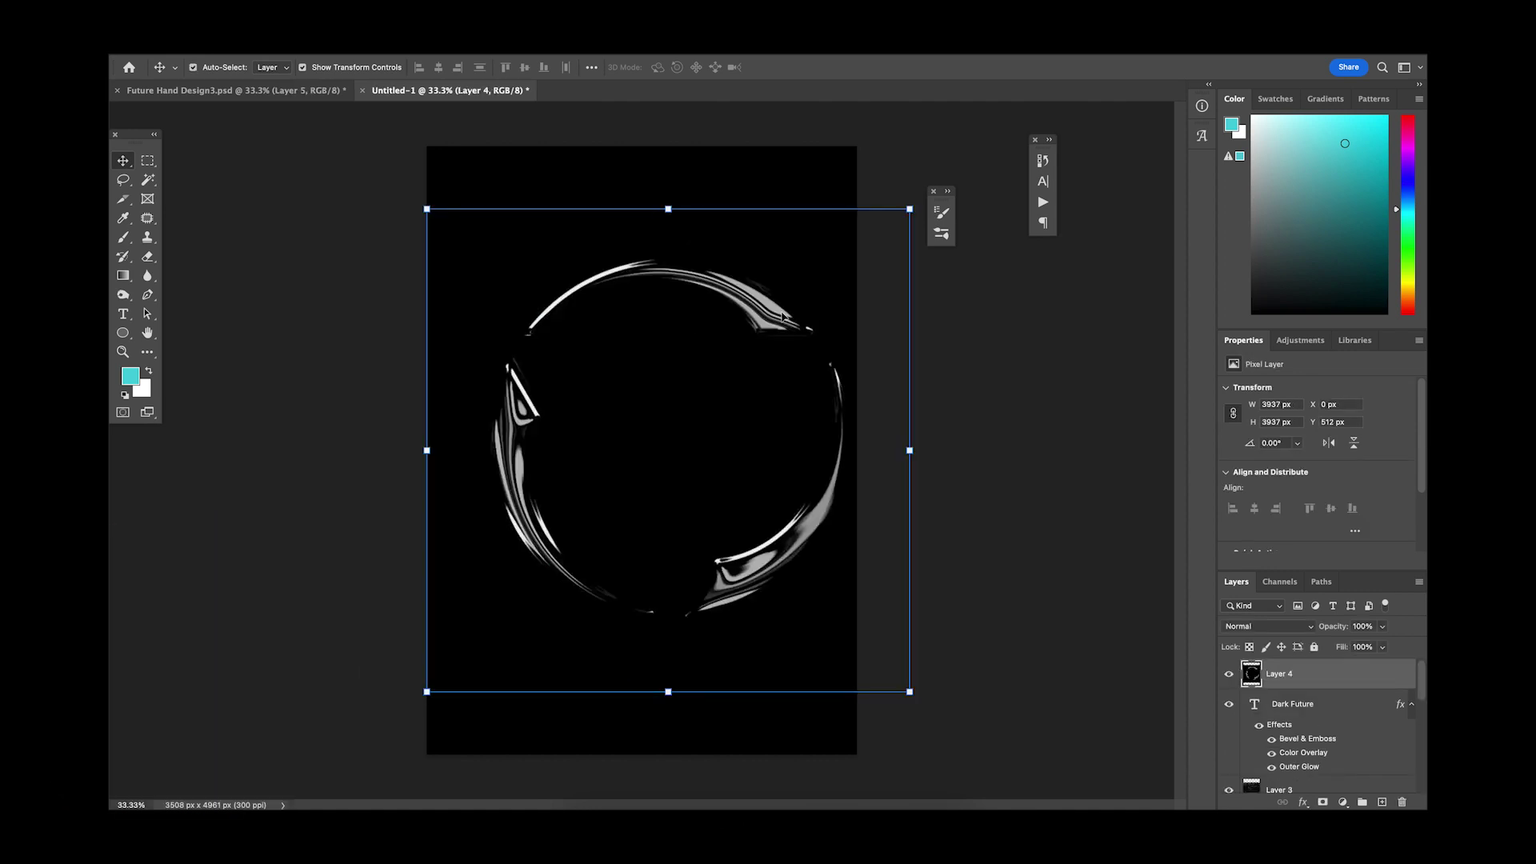
# - Set the chrome ring to Screen blend mode and move it over the circle
pyautogui.moveTo(782, 317); pyautogui.dragTo(752, 330)
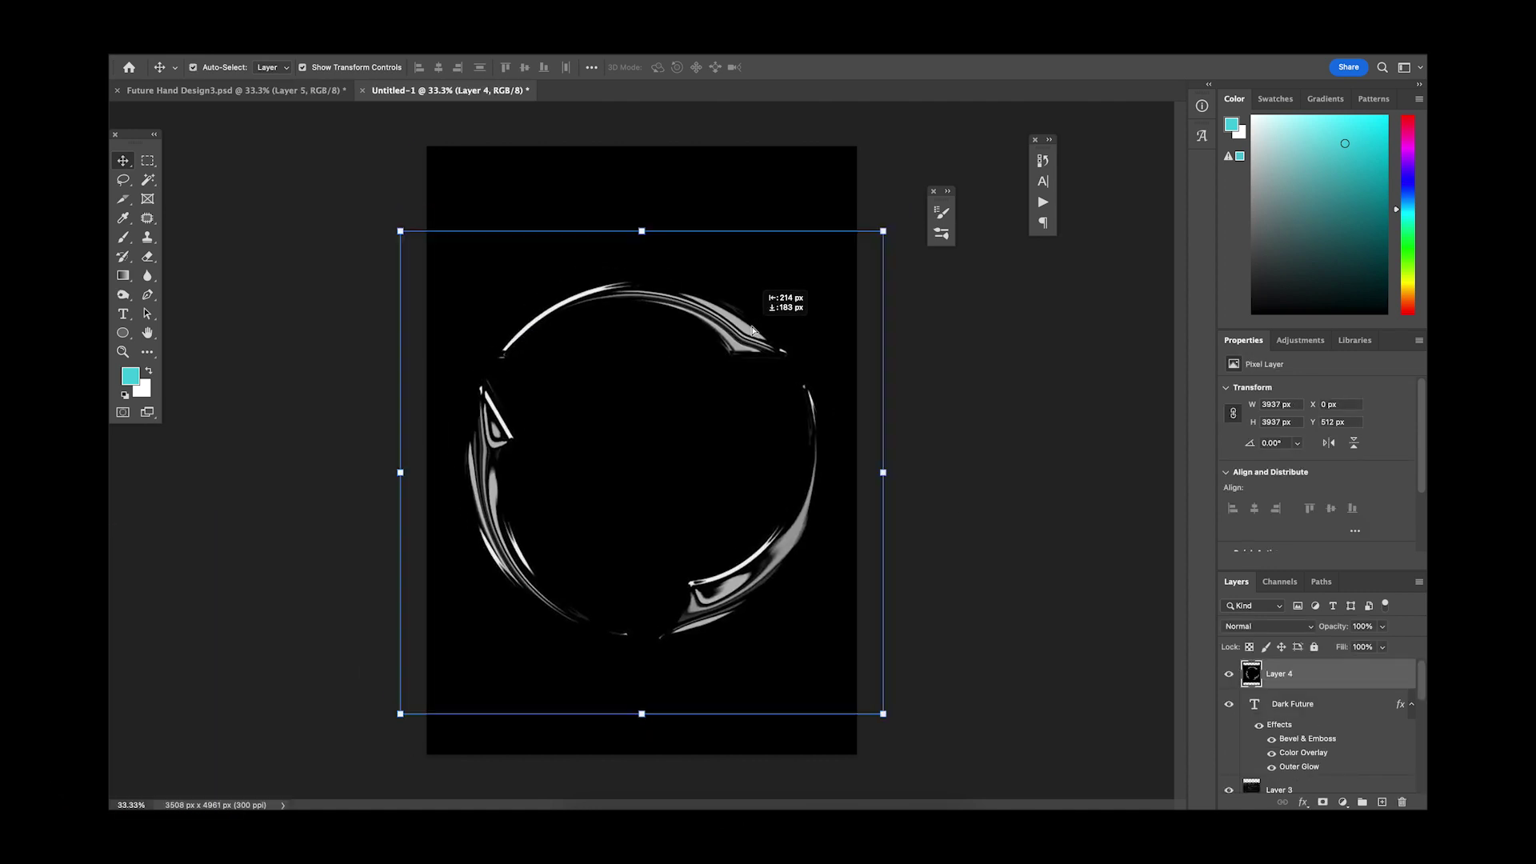
pyautogui.click(1247, 624)
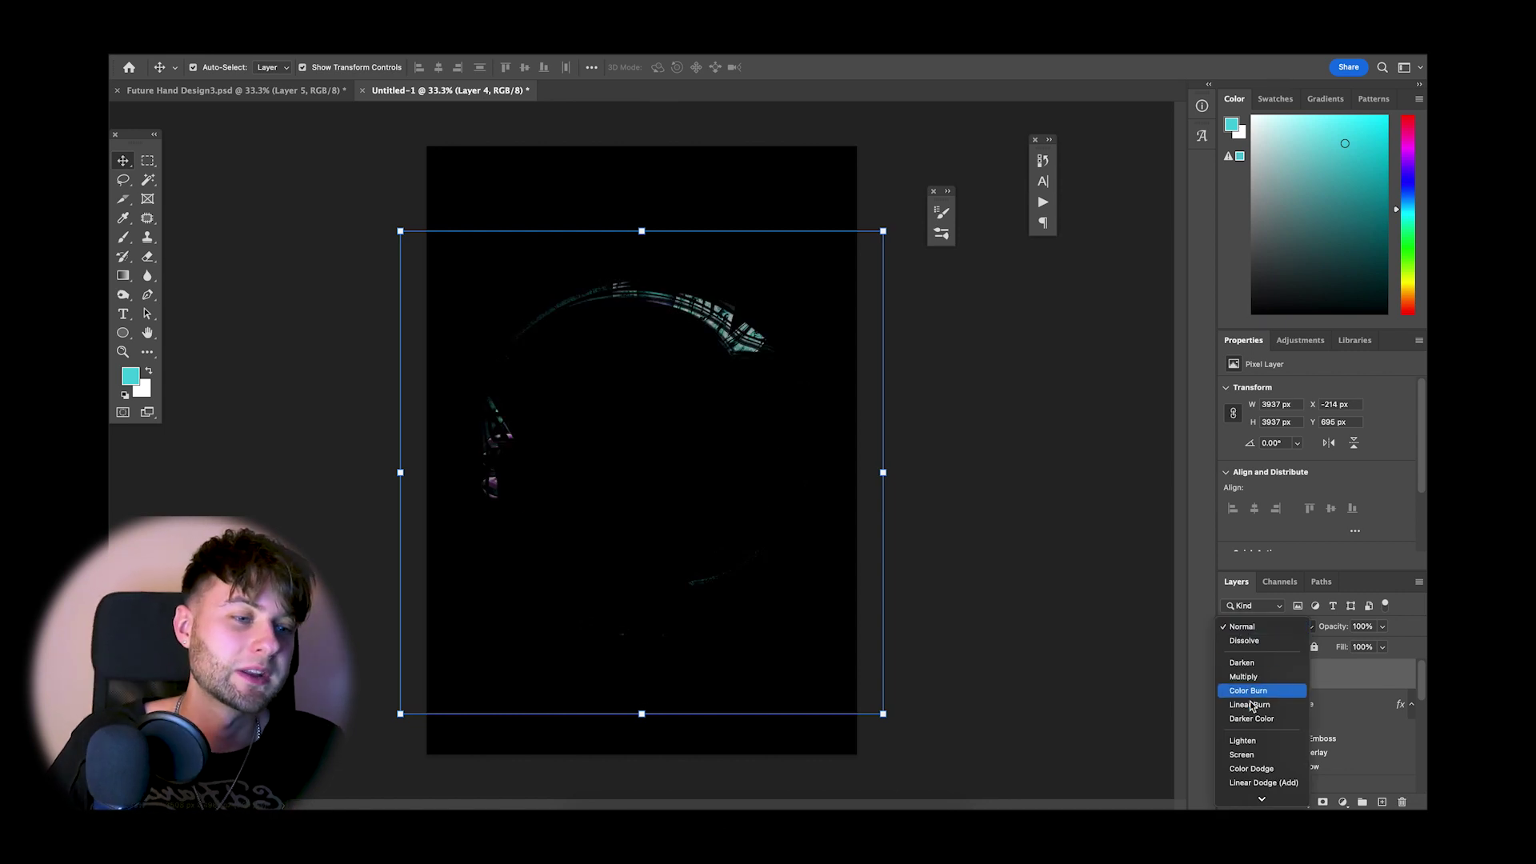
pyautogui.click(1253, 759)
pyautogui.moveTo(785, 553); pyautogui.dragTo(790, 532)
# - Enlarge the ring to about 105%, centre it, and send it to the bottom of the stack
pyautogui.hotkey('ctrl', 't')
pyautogui.moveTo(891, 456); pyautogui.dragTo(796, 528)
pyautogui.click(855, 71)
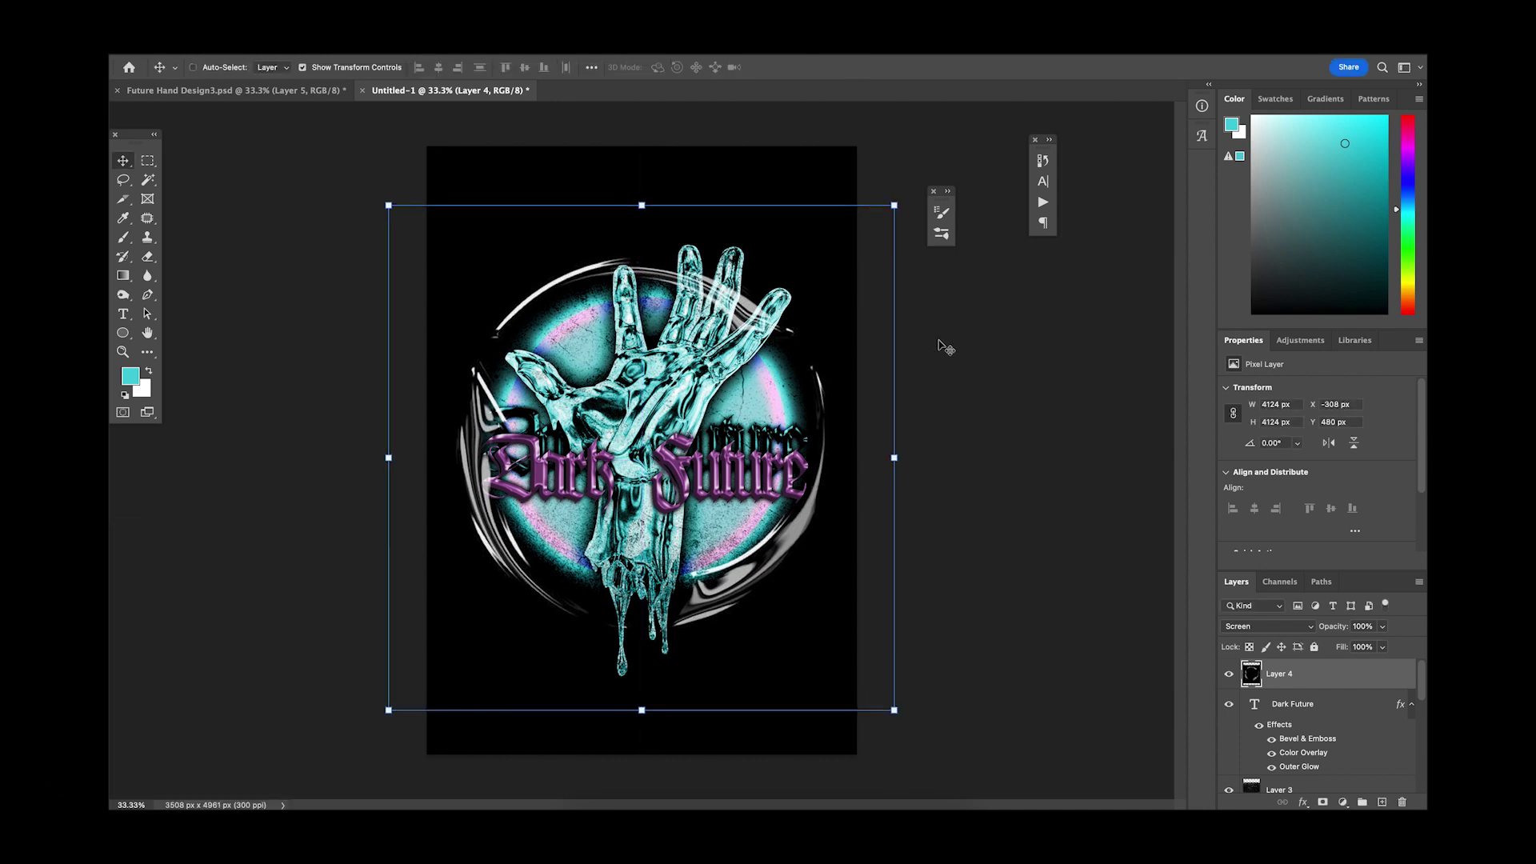
pyautogui.hotkey('ctrl', 'shift', '[')
pyautogui.click(964, 439)
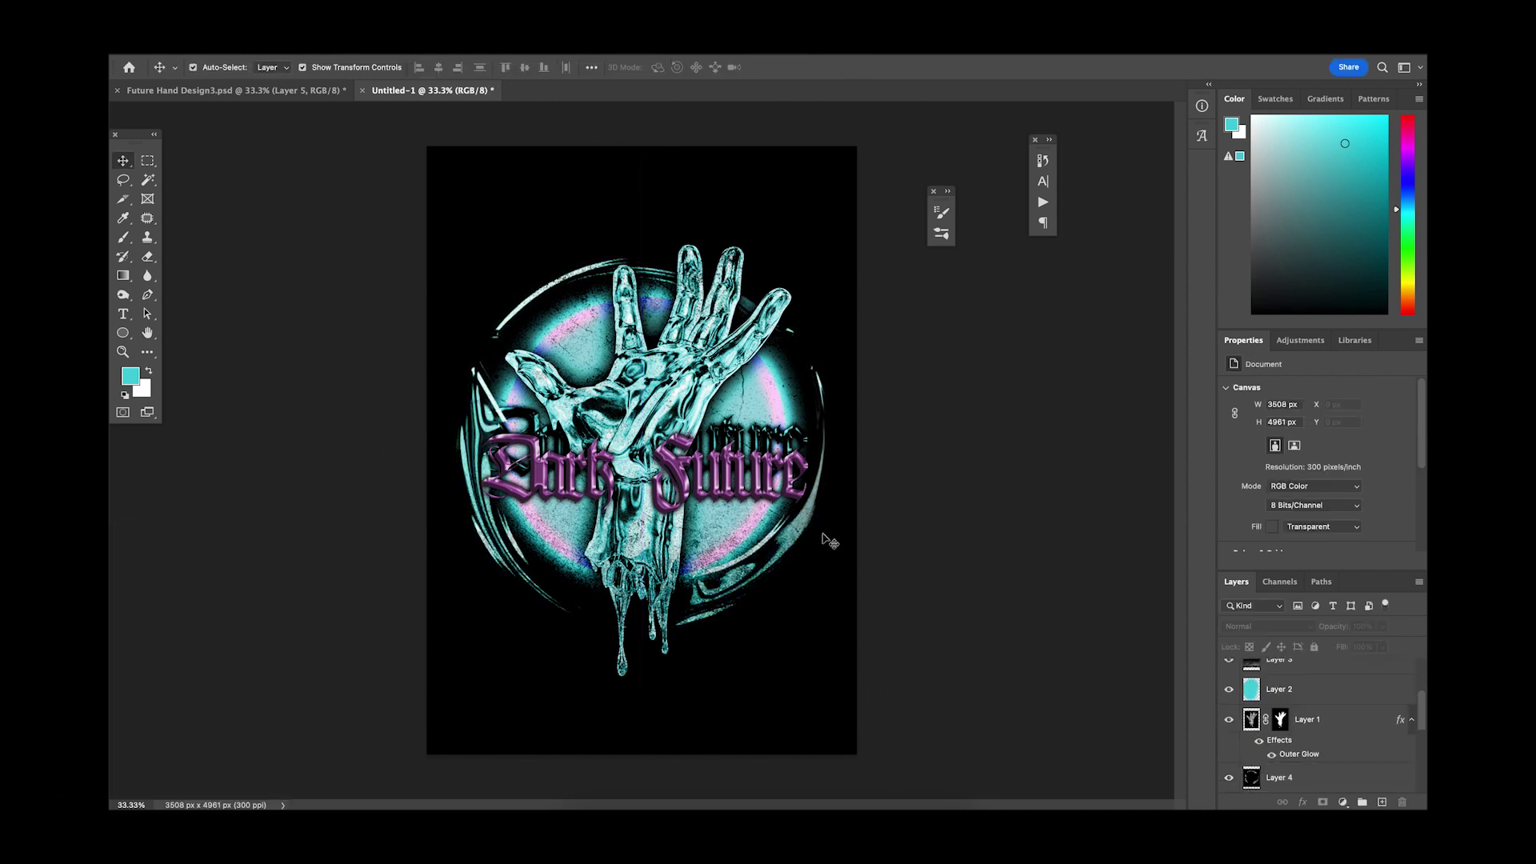
pyautogui.click(827, 540)
pyautogui.click(943, 488)
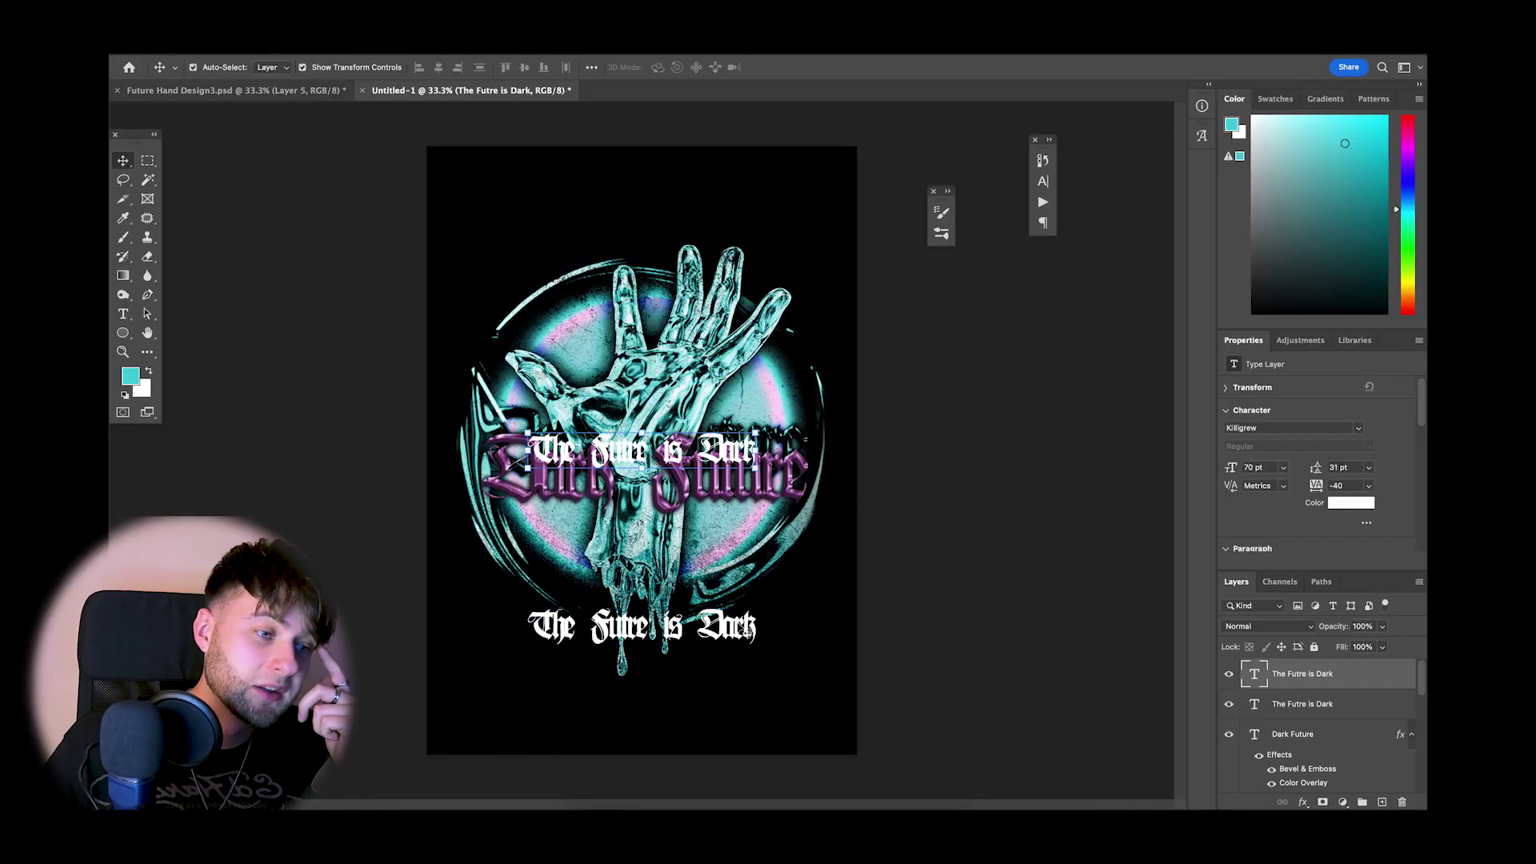
# - Duplicate the tagline, send the copy beneath the original, and position it just below
pyautogui.moveTo(644, 625); pyautogui.dragTo(644, 662)
pyautogui.moveTo(744, 675); pyautogui.dragTo(726, 655)
pyautogui.hotkey('ctrl', '[')
pyautogui.hotkey('ctrl', '[')
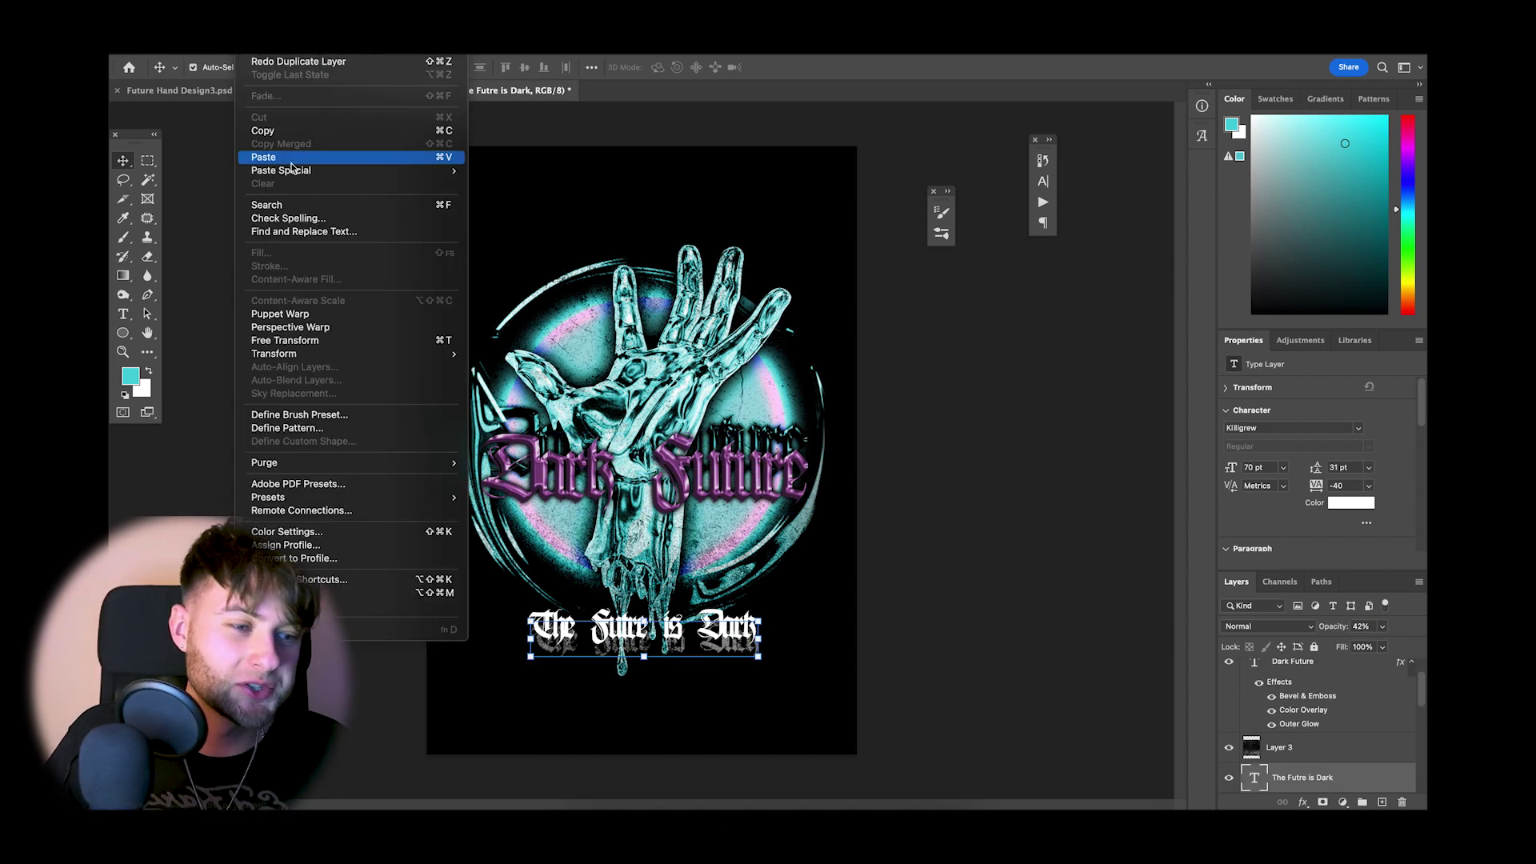
pyautogui.moveTo(727, 639); pyautogui.dragTo(726, 655)
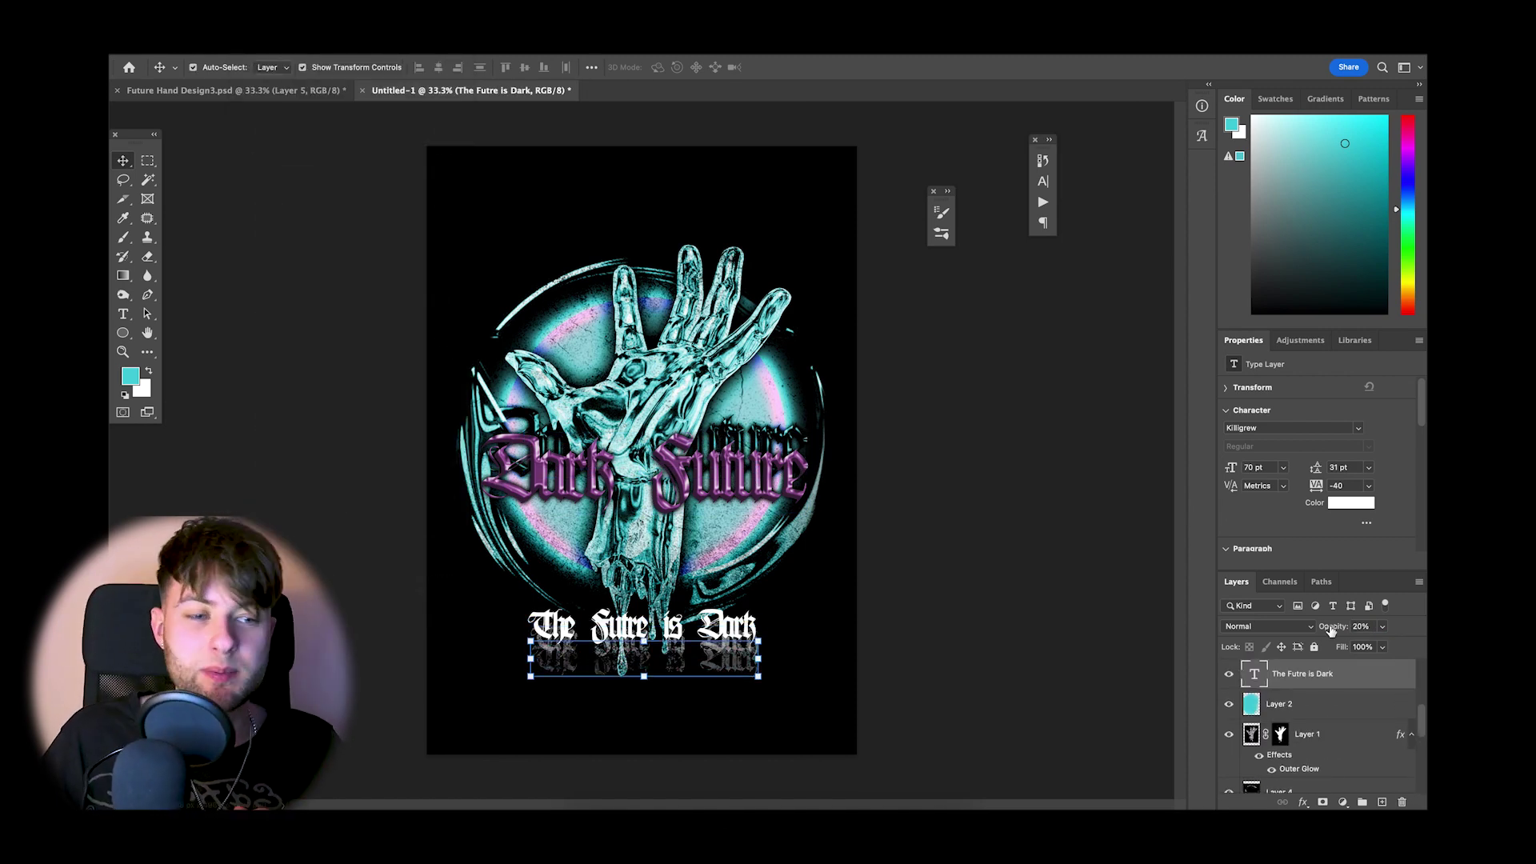
# - Duplicate the faded tagline copy, nudge it lower, and reduce its opacity
pyautogui.hotkey('ctrl', 'j')
pyautogui.hotkey('shift', 'Down')
pyautogui.hotkey('shift', 'Down')
pyautogui.press('4')
pyautogui.press('2')
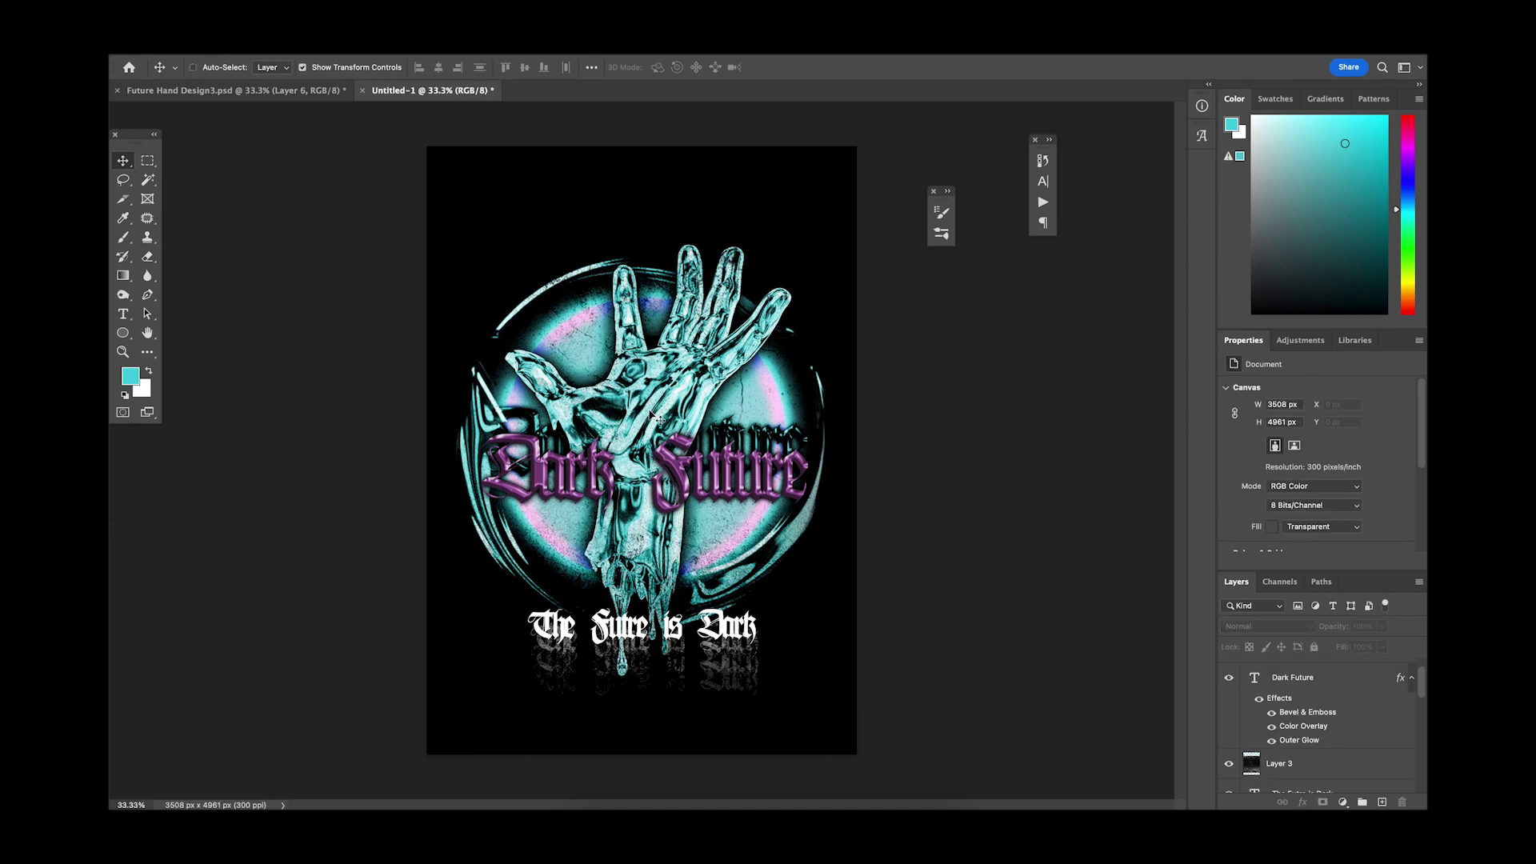
# - Place the R-rating badge at the poster bottom, shift the artwork up, and stretch the background
pyautogui.moveTo(592, 686); pyautogui.dragTo(644, 716)
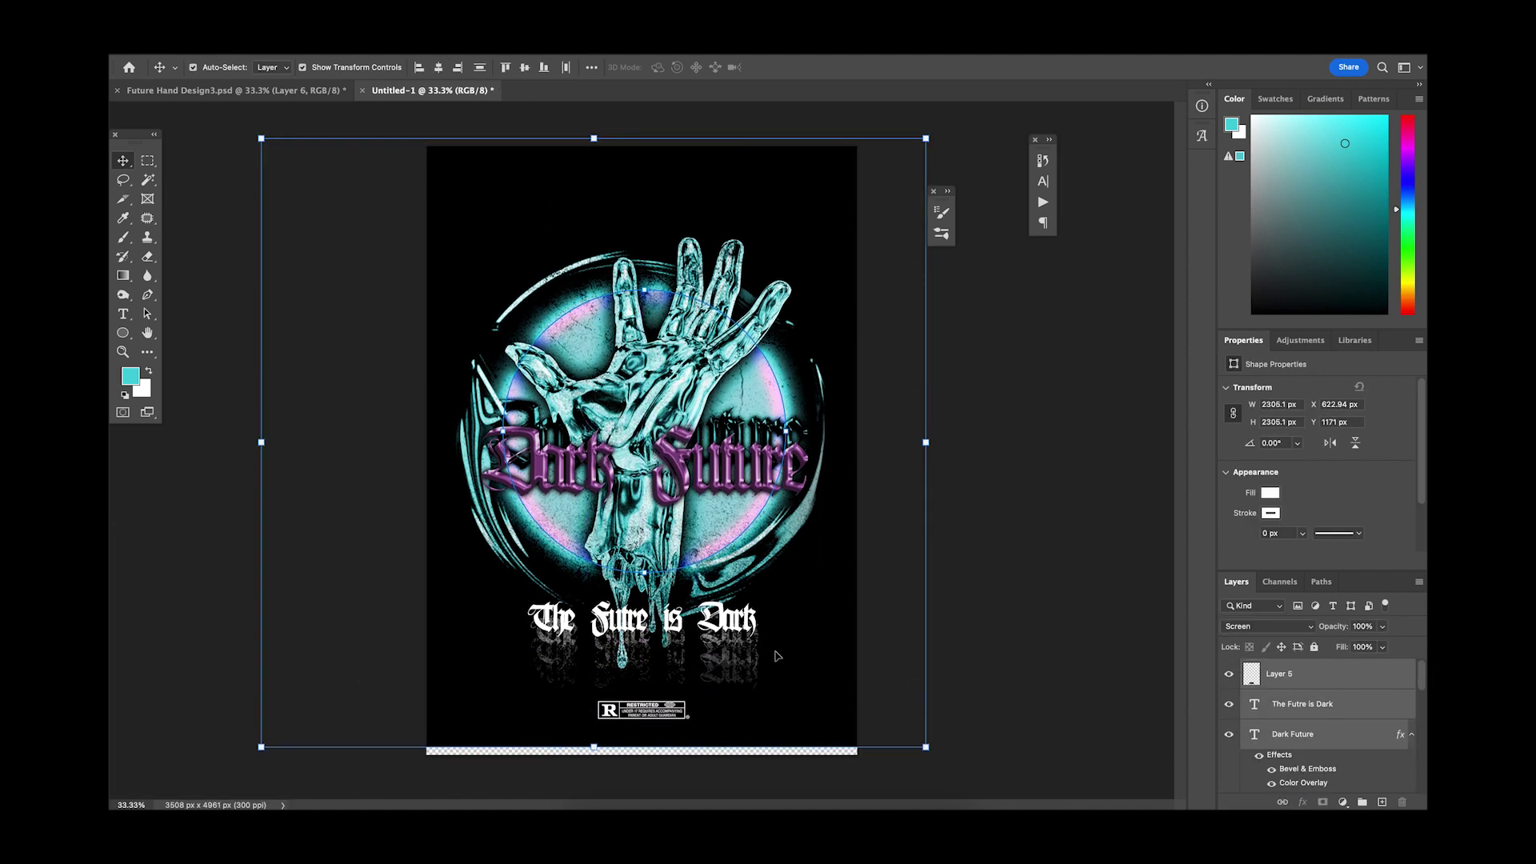
pyautogui.moveTo(900, 762); pyautogui.dragTo(899, 710)
pyautogui.click(1280, 777)
pyautogui.moveTo(642, 703); pyautogui.dragTo(642, 760)
# - Shrink the artwork to 92.31% and scale the black background layer to fill the canvas
pyautogui.moveTo(286, 274); pyautogui.dragTo(784, 714)
pyautogui.hotkey('ctrl', 't')
pyautogui.press('Return')
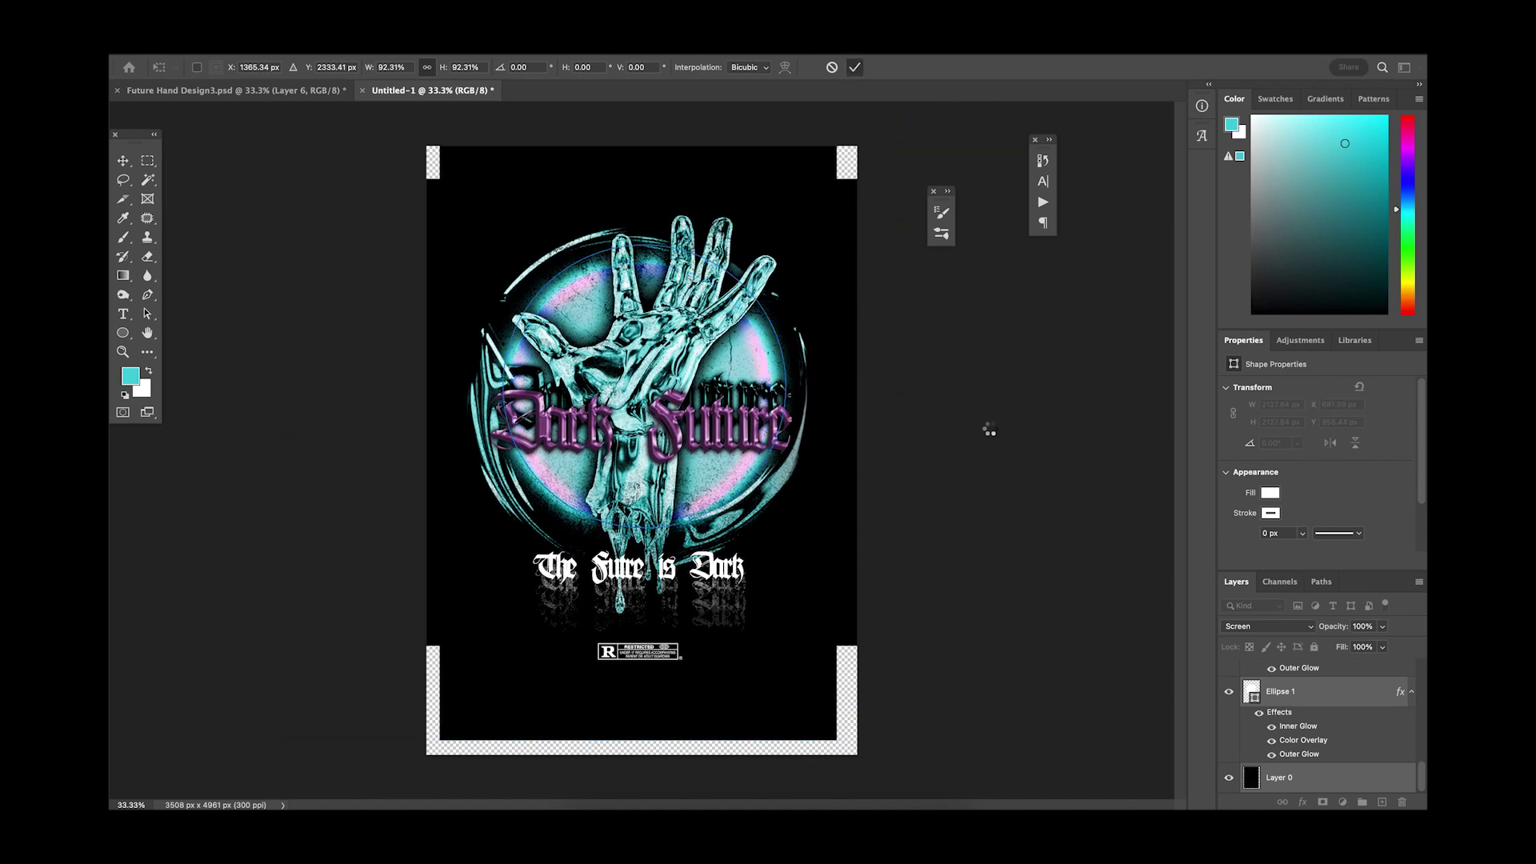
pyautogui.click(1280, 776)
pyautogui.hotkey('ctrl', 't')
pyautogui.moveTo(857, 432)
pyautogui.mouseDown()
pyautogui.moveTo(898, 405)
pyautogui.moveTo(880, 432)
pyautogui.mouseUp()
pyautogui.click(853, 68)
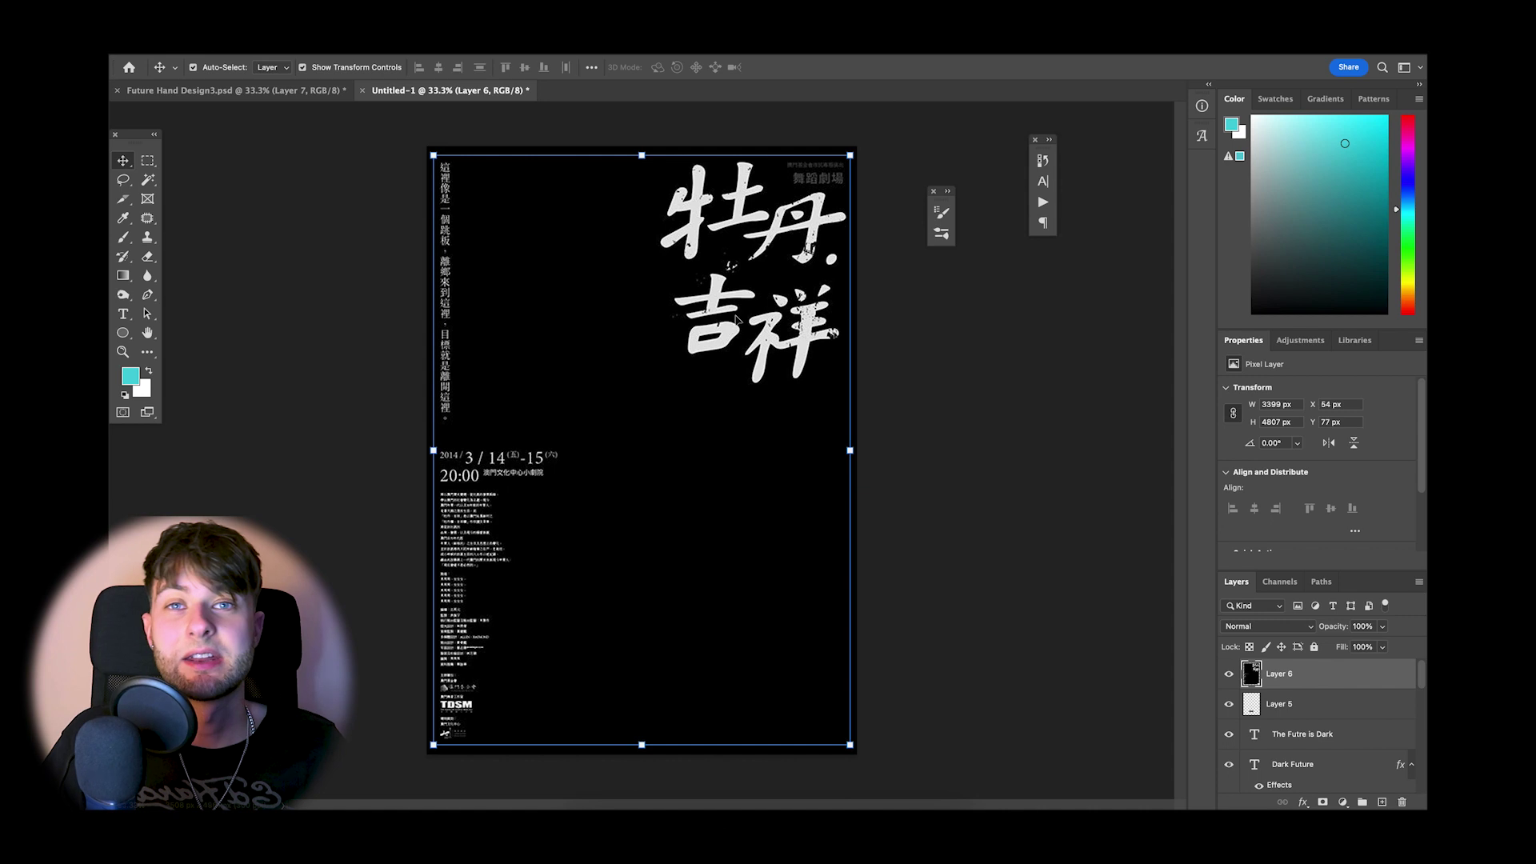
# - Set the Chinese-type poster graphic's blend mode to Screen, then deselect it
pyautogui.click(1278, 628)
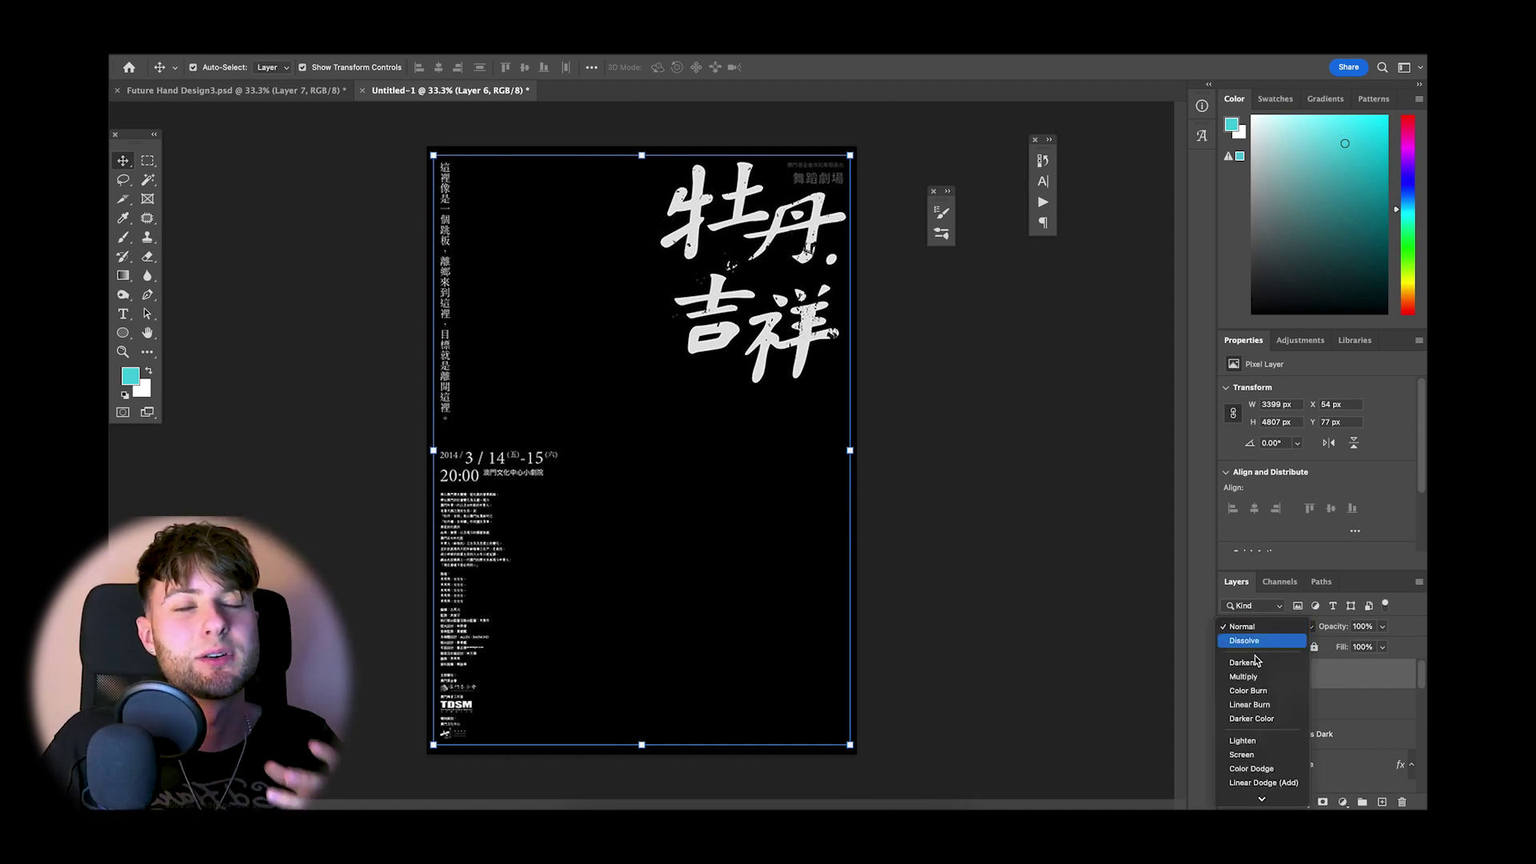
pyautogui.click(1253, 758)
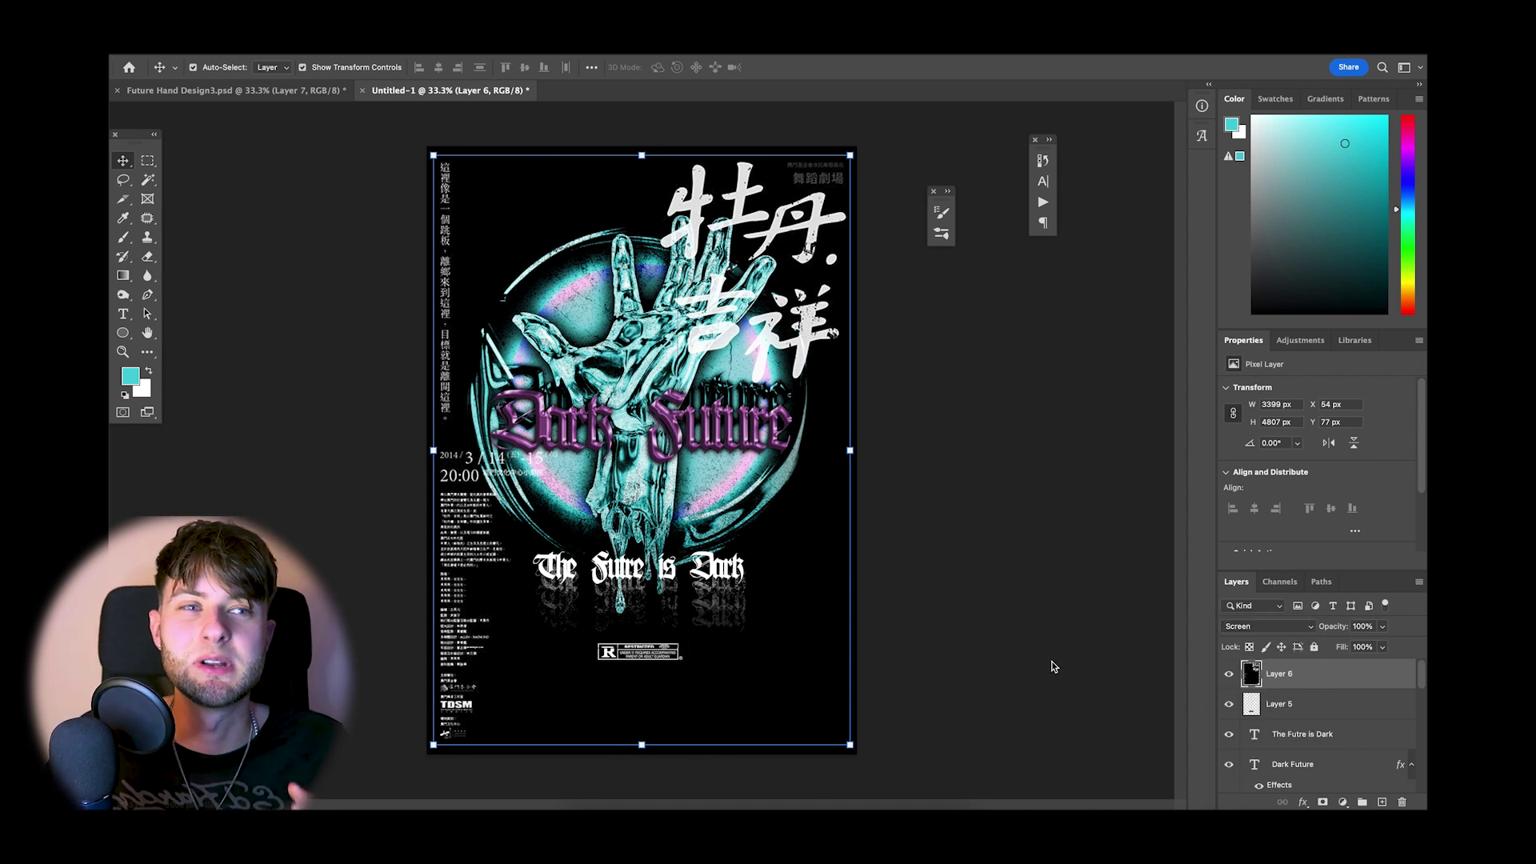
pyautogui.click(952, 588)
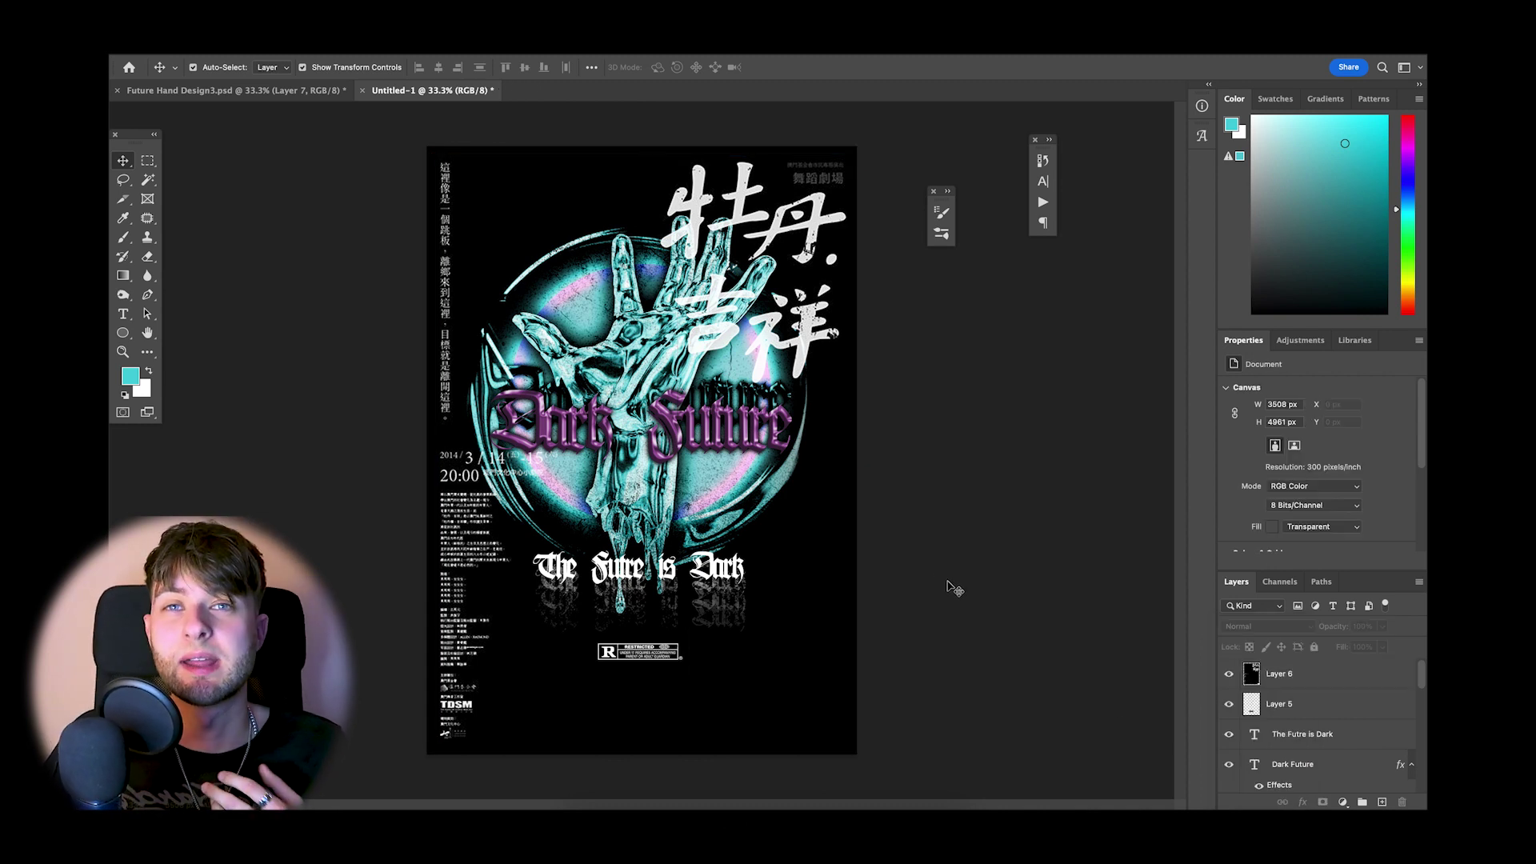